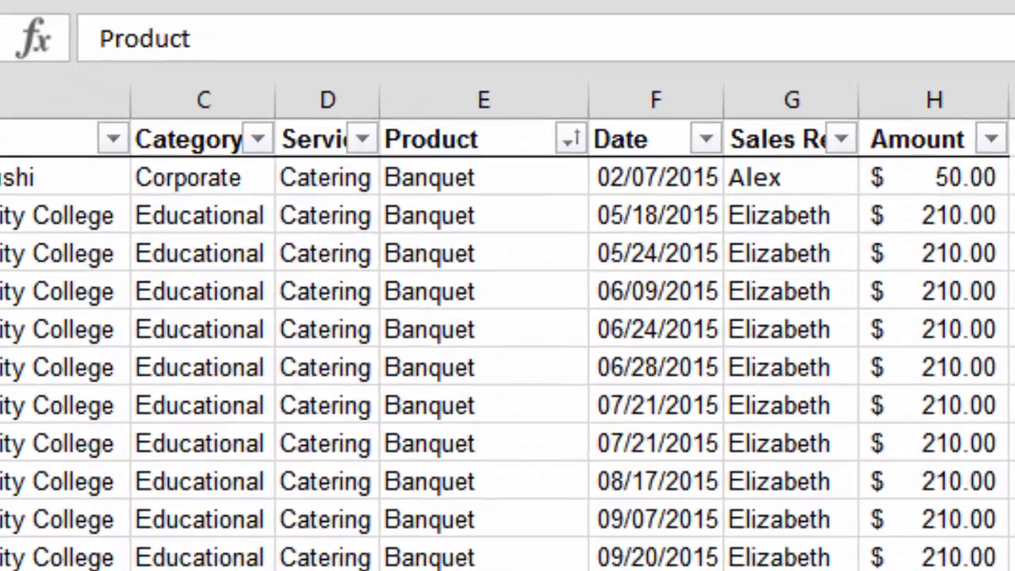
Step: Clear all choices in the Product column filter and tick Breakfast Buffet, Cookies and Tea, and Edible Fruit
{"action": "left_click", "coordinate": [716, 279]}
{"action": "left_click", "coordinate": [187, 439]}
{"action": "left_click", "coordinate": [187, 501]}
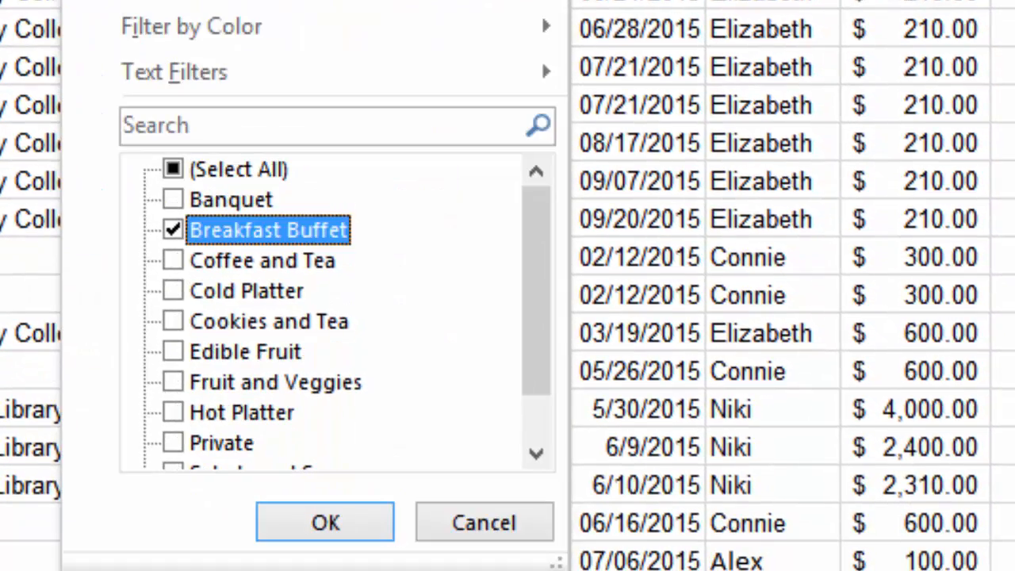
{"action": "key", "text": "Down"}
{"action": "key", "text": "Down"}
{"action": "key", "text": "Down"}
{"action": "key", "text": "space"}
{"action": "key", "text": "Down"}
{"action": "key", "text": "space"}
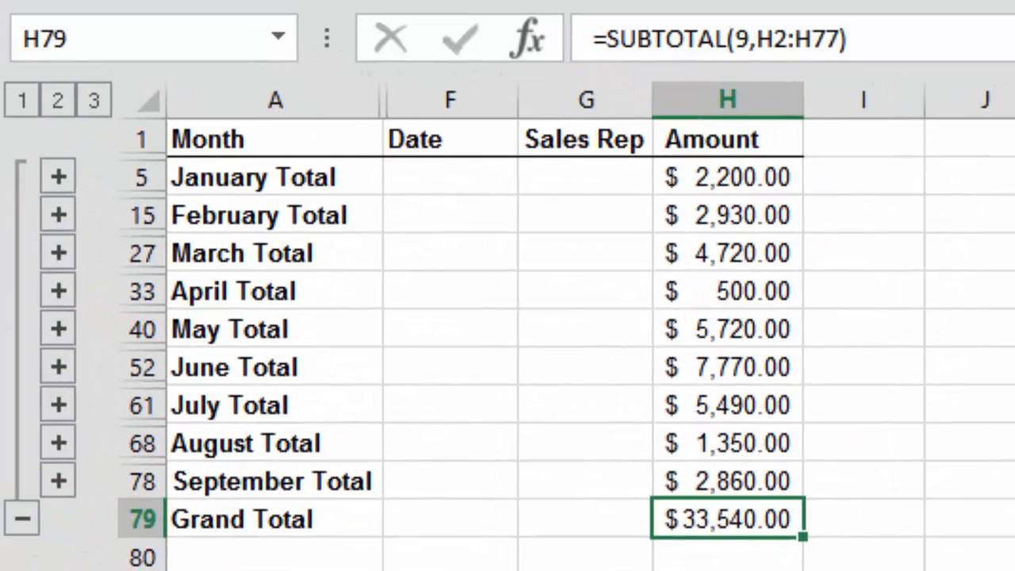
Step: Expand the January group in the monthly subtotal outline to show its detail rows
{"action": "left_click", "coordinate": [58, 177]}
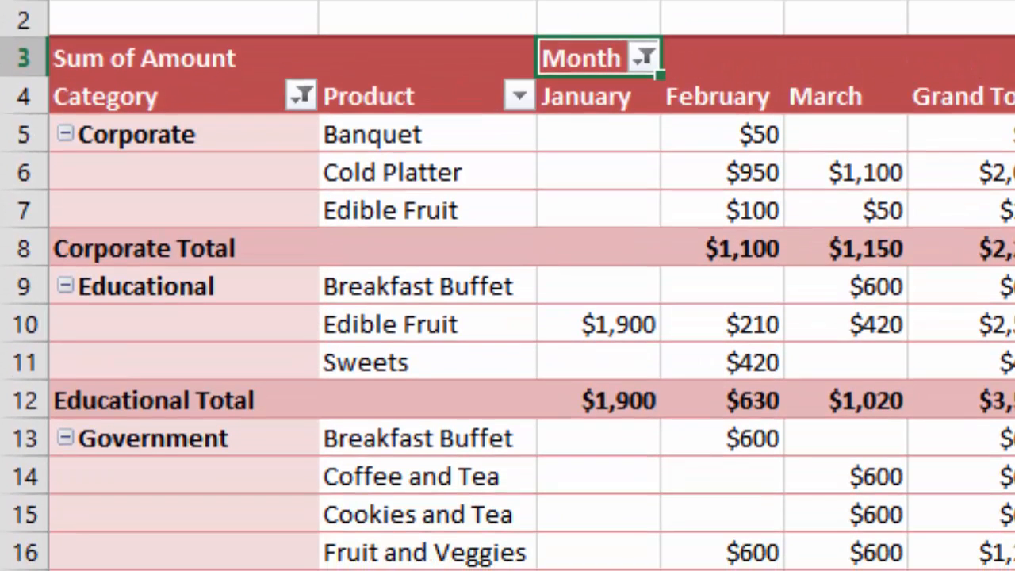
Step: Select all months in the pivot table's Month filter and limit the Category filter to Educational and Private
{"action": "left_click", "coordinate": [644, 58]}
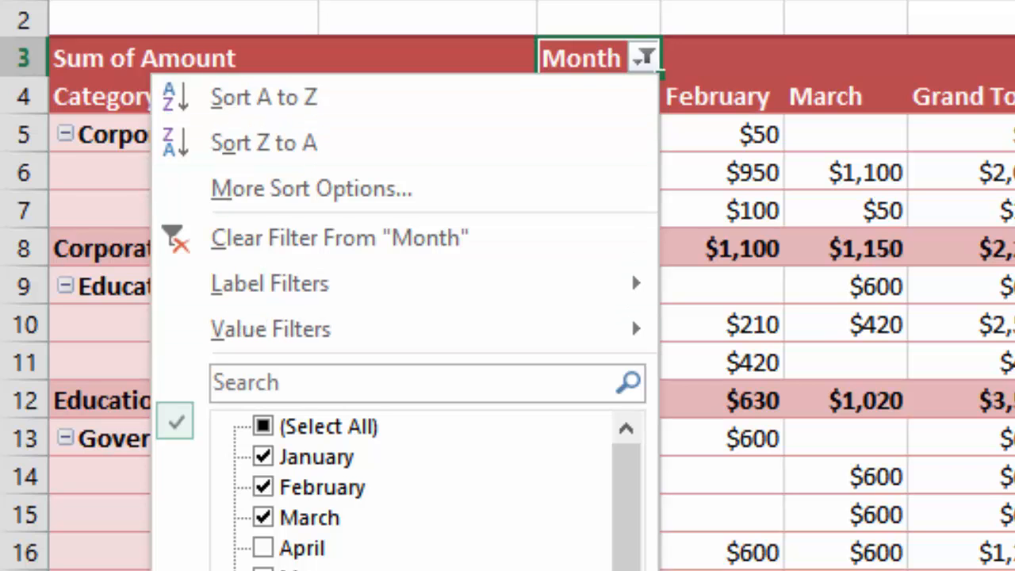
{"action": "left_click", "coordinate": [263, 426]}
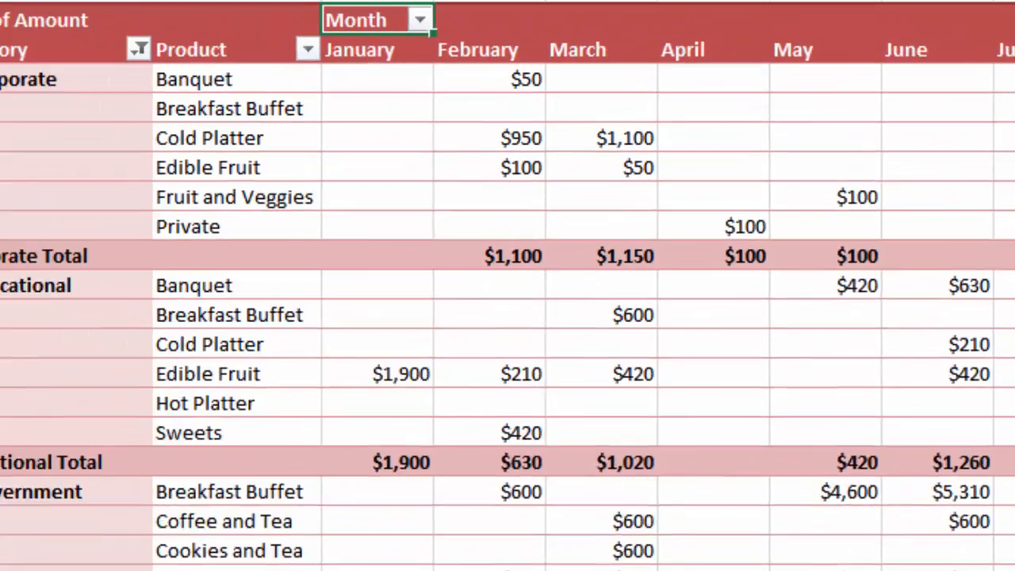
{"action": "left_click", "coordinate": [229, 73]}
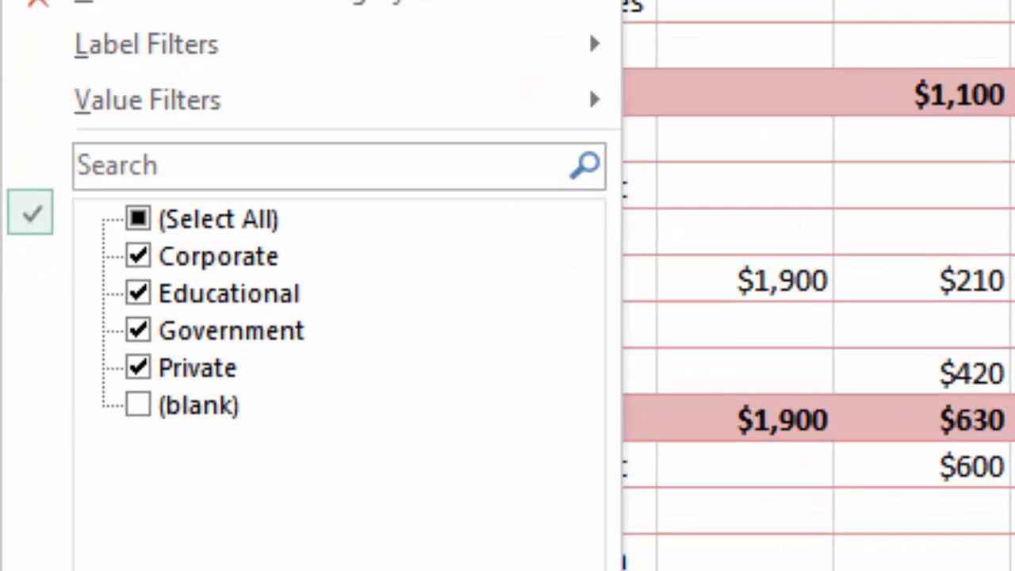
{"action": "left_click", "coordinate": [133, 267]}
{"action": "left_click", "coordinate": [133, 338]}
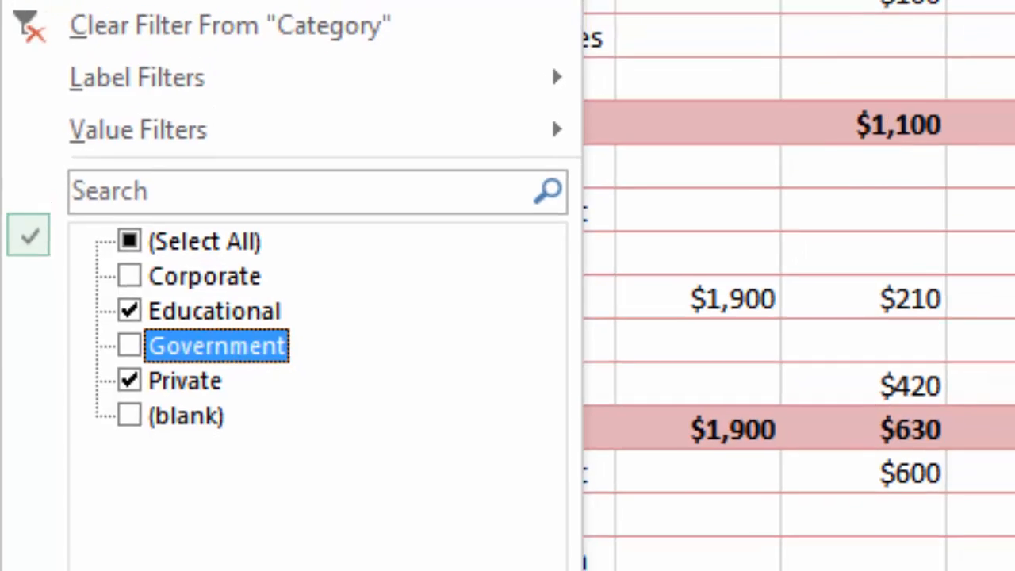
{"action": "left_click", "coordinate": [341, 567]}
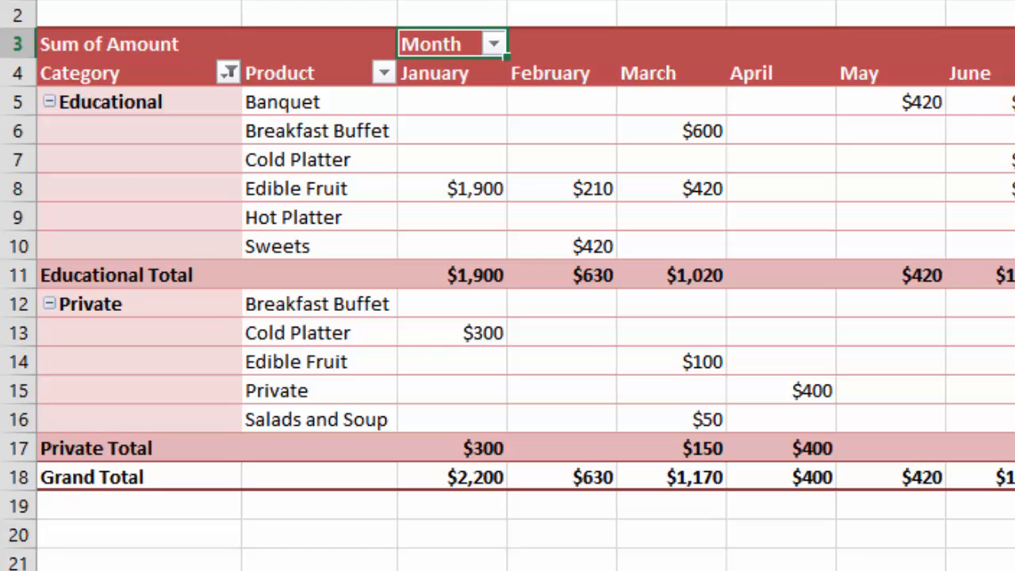
Step: Limit the pivot table's Month filter to January, February and March, and select the overall grand total cell
{"action": "left_click", "coordinate": [493, 44]}
{"action": "left_click", "coordinate": [205, 324]}
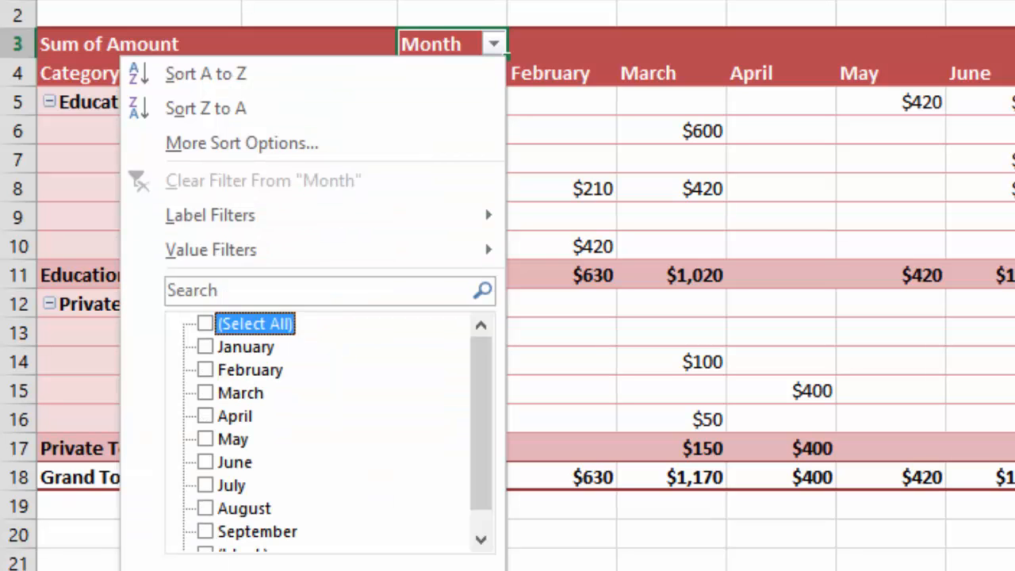
{"action": "left_click", "coordinate": [205, 346]}
{"action": "left_click", "coordinate": [205, 369]}
{"action": "left_click", "coordinate": [206, 392]}
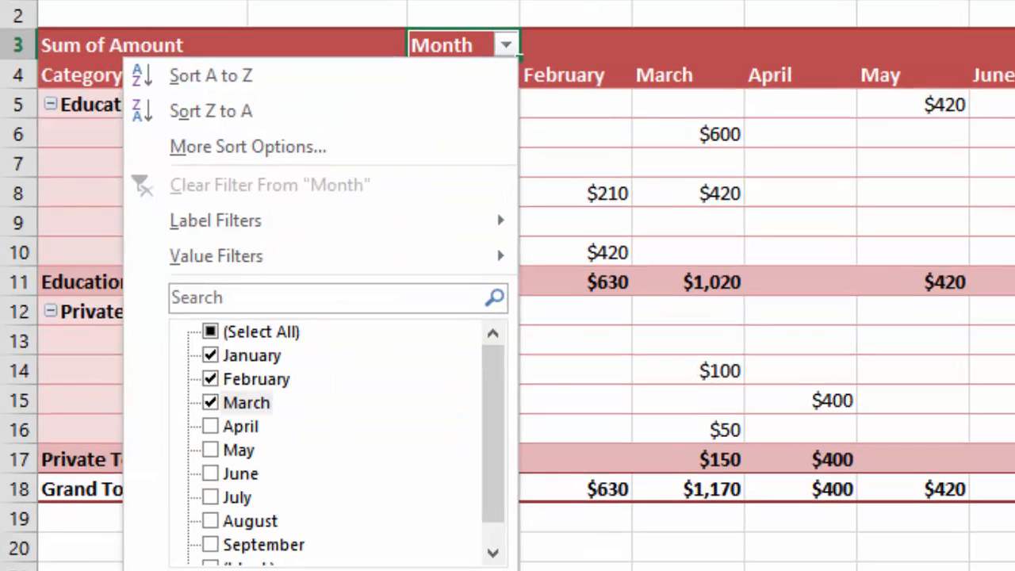
{"action": "key", "text": "Return"}
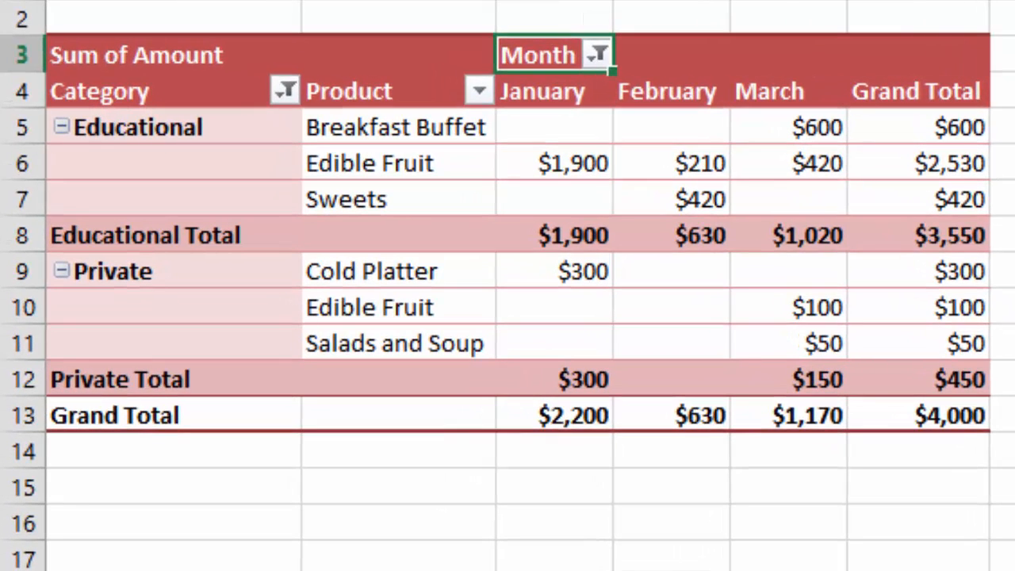
{"action": "left_click", "coordinate": [917, 413]}
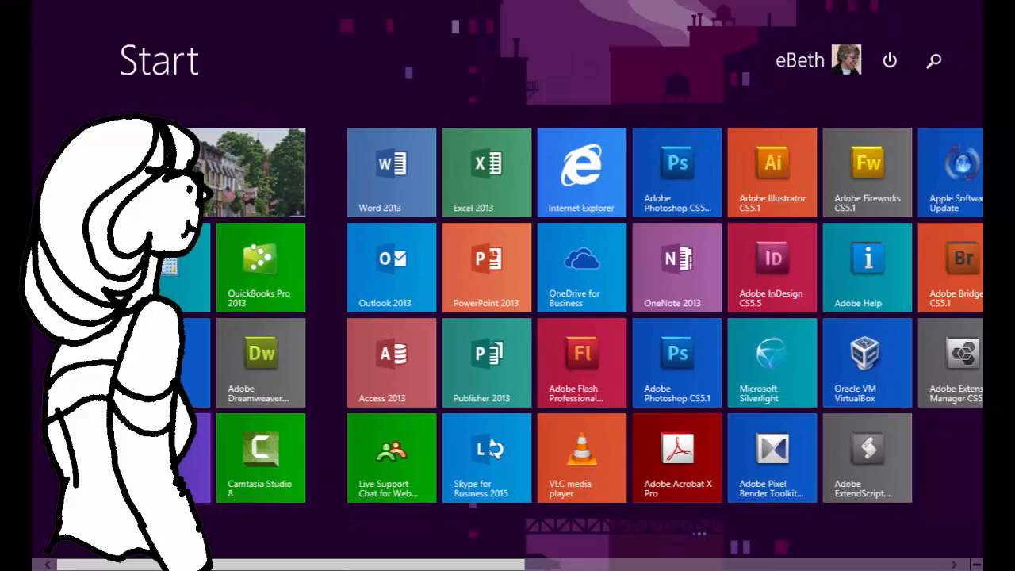
Step: Start Excel 2013 and open the recent workbook Customer Sales 2015.xlsx
{"action": "left_click", "coordinate": [486, 172]}
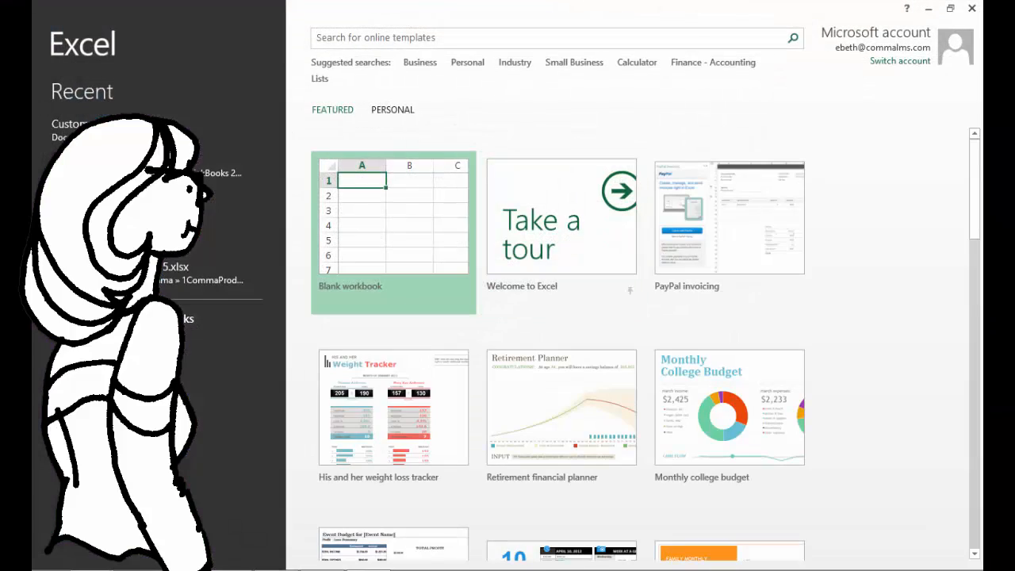
{"action": "left_click", "coordinate": [95, 129]}
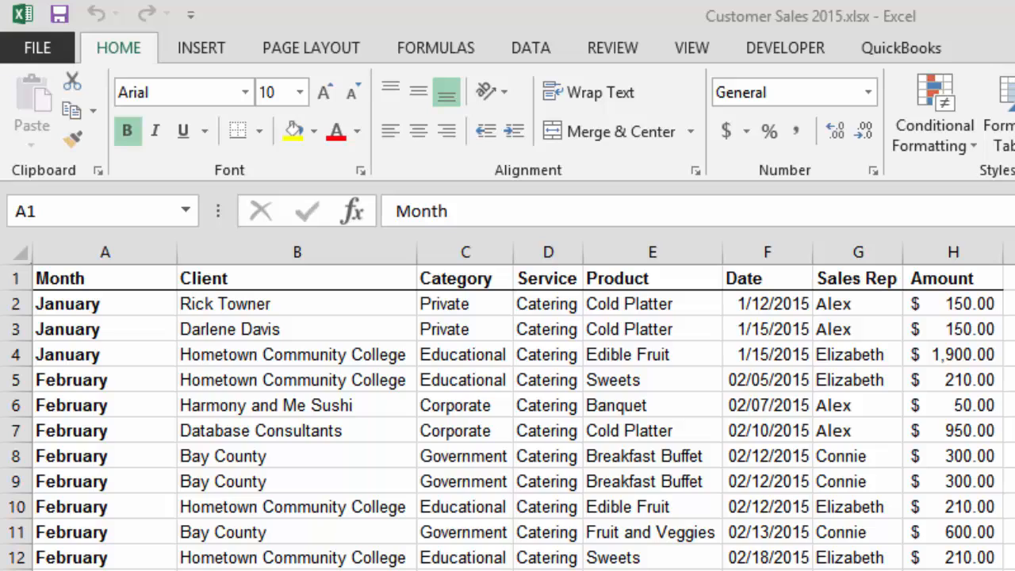
Step: Select all the sales data and insert a PivotTable from 'Monthly Sales'!$A:$H on a new worksheet
{"action": "key", "text": "ctrl+a"}
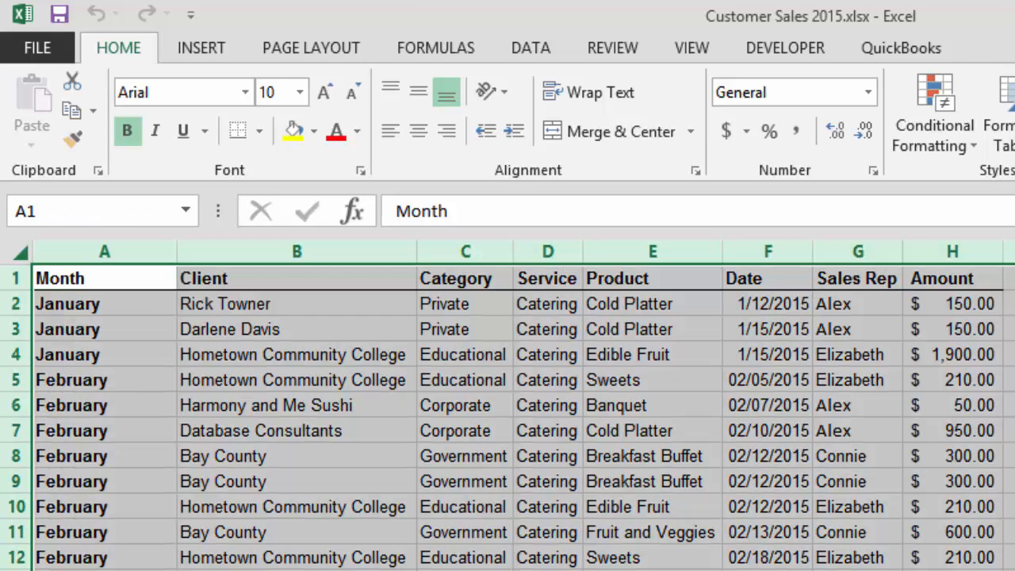
{"action": "key", "text": "alt+n"}
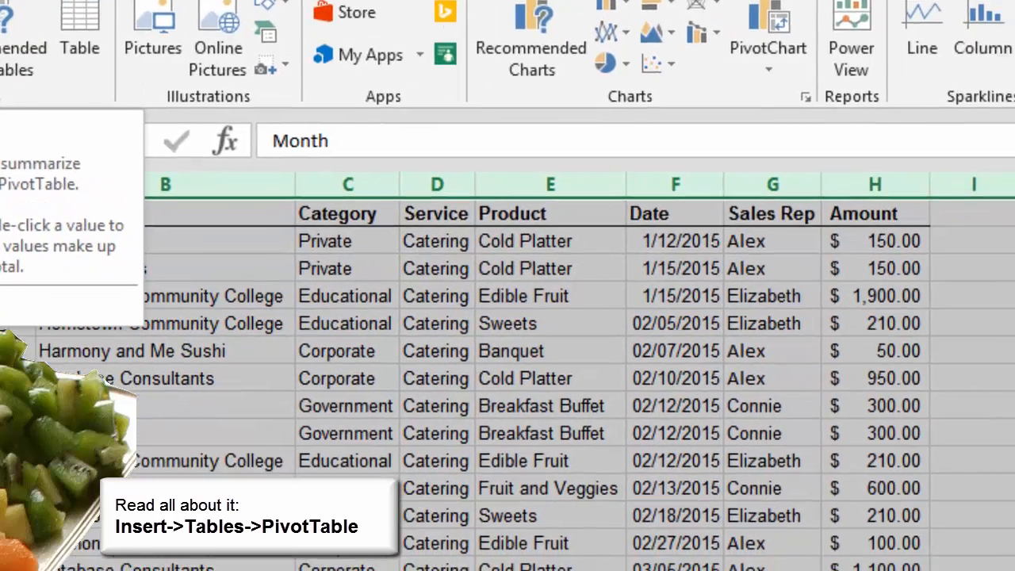
{"action": "left_click", "coordinate": [42, 99]}
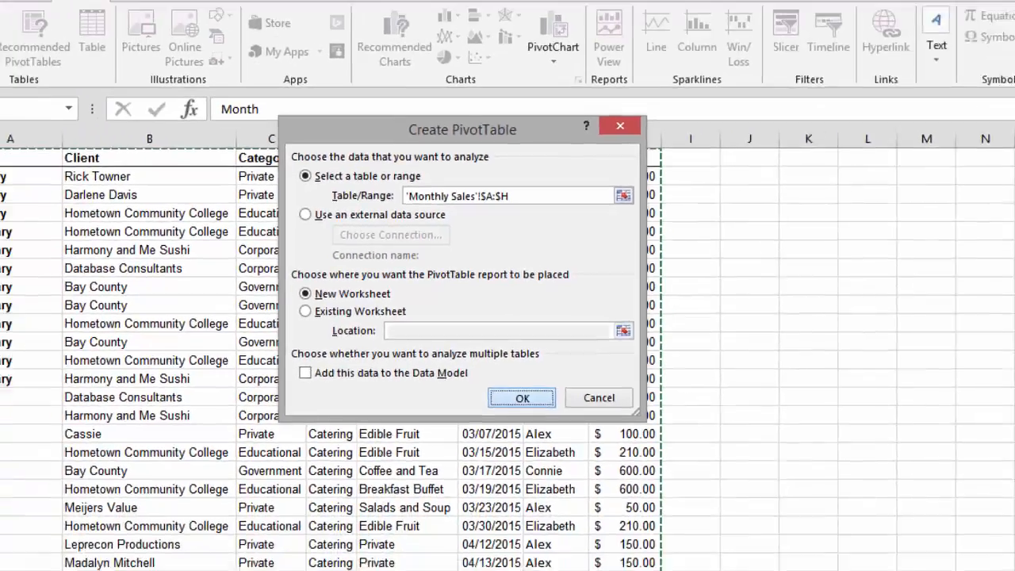
{"action": "key", "text": "Return"}
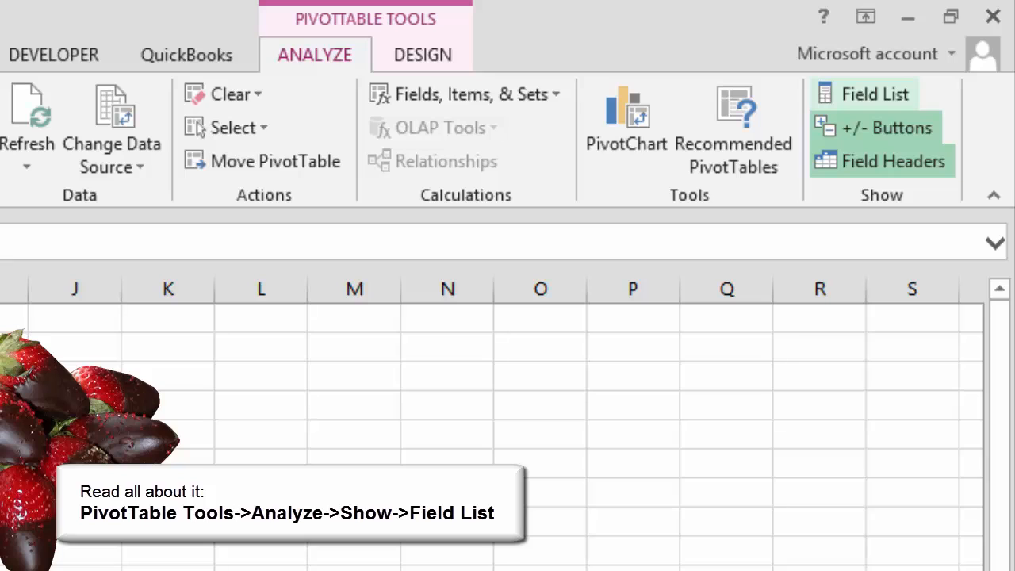
Step: Toggle the PivotTable field list until it is shown and add the Product field to the report as row labels
{"action": "left_click", "coordinate": [873, 91]}
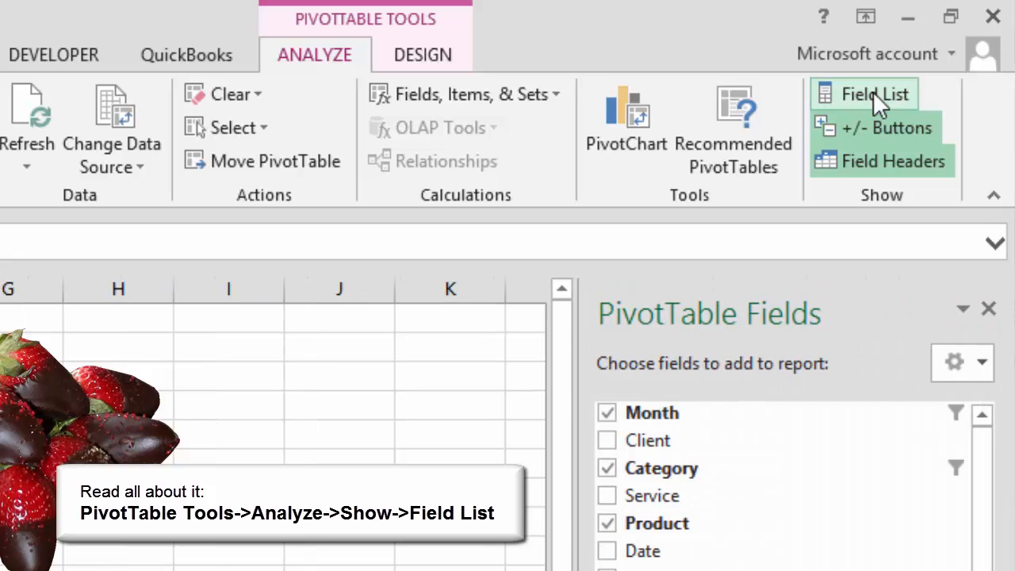
{"action": "left_click", "coordinate": [873, 91]}
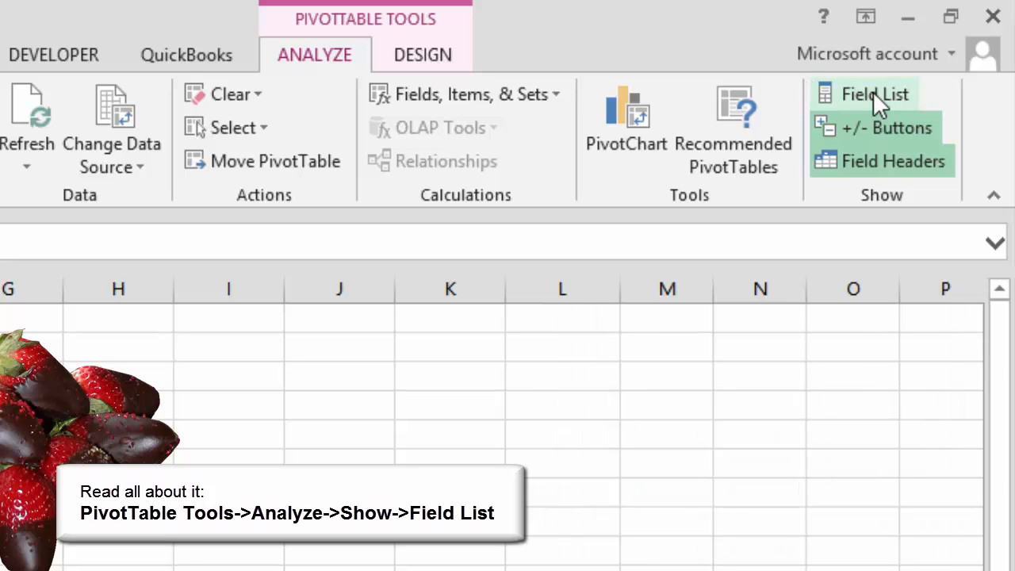
{"action": "left_click", "coordinate": [873, 91]}
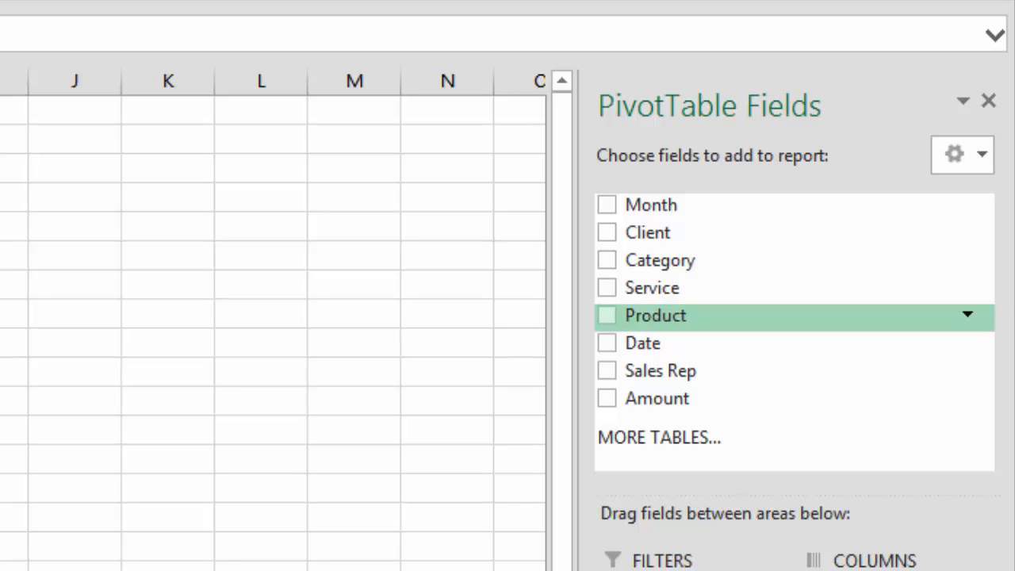
{"action": "left_click", "coordinate": [606, 316]}
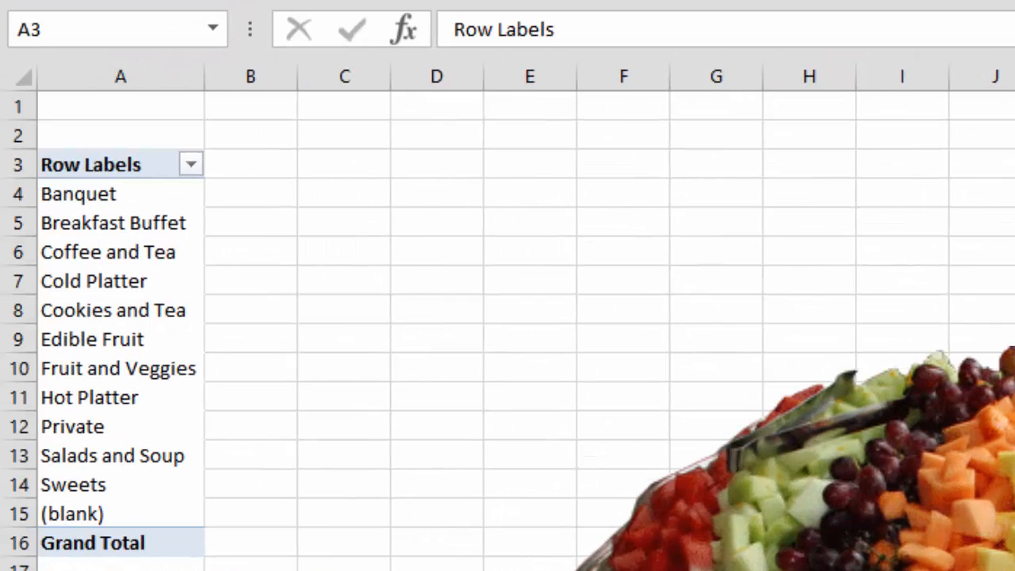
Step: Filter the pivot table's row labels to only Edible Fruit and Fruit and Veggies
{"action": "left_click", "coordinate": [103, 164]}
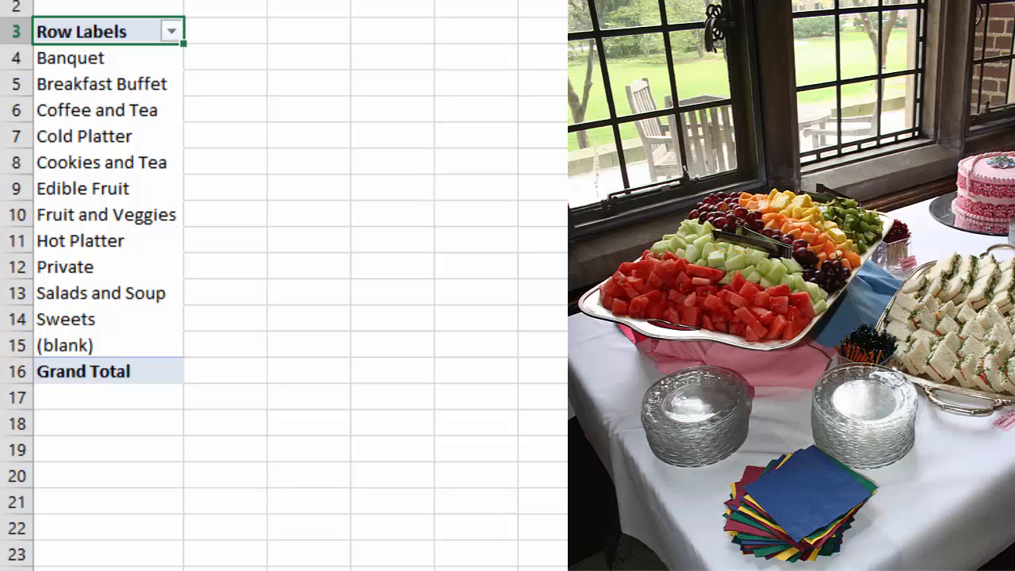
{"action": "key", "text": "alt+Down"}
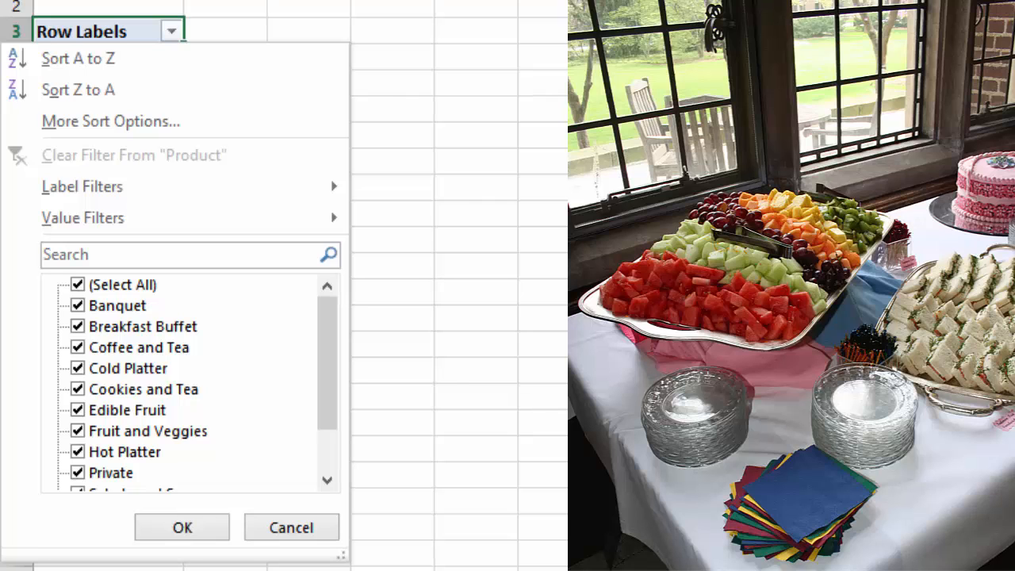
{"action": "left_click", "coordinate": [78, 431]}
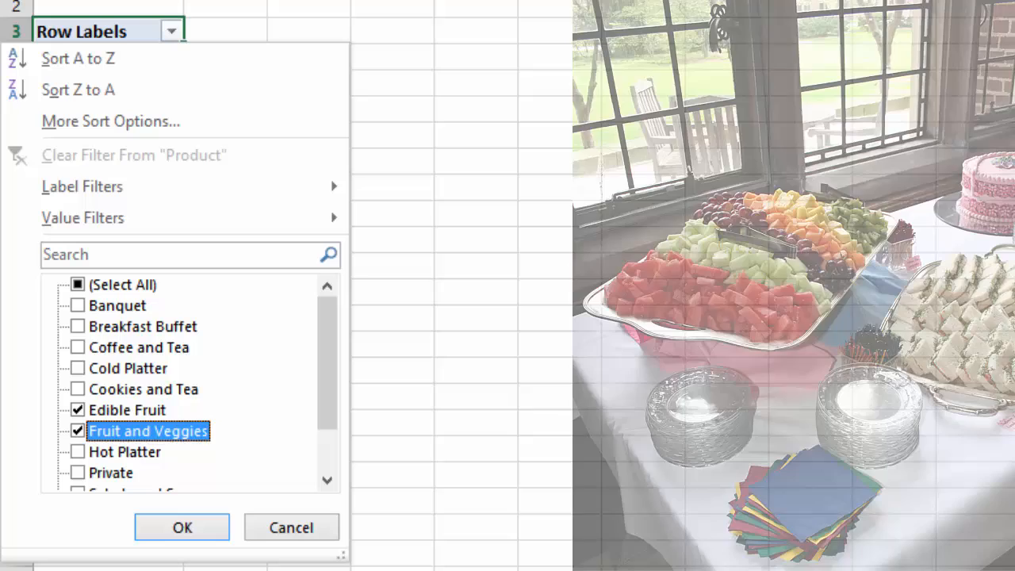
{"action": "left_click", "coordinate": [182, 527]}
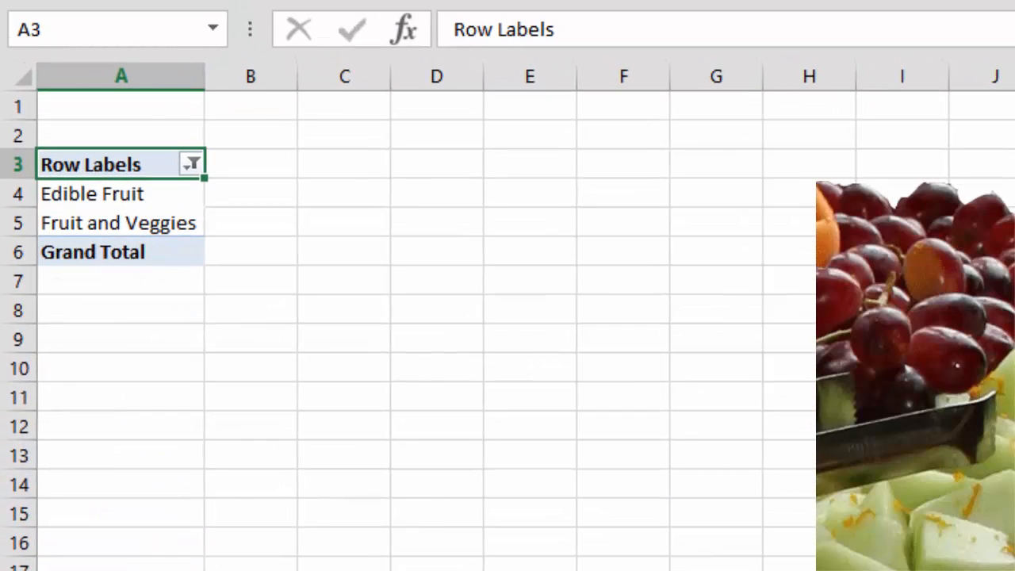
Step: Reselect all products in the pivot table's row label filter
{"action": "left_click", "coordinate": [192, 164]}
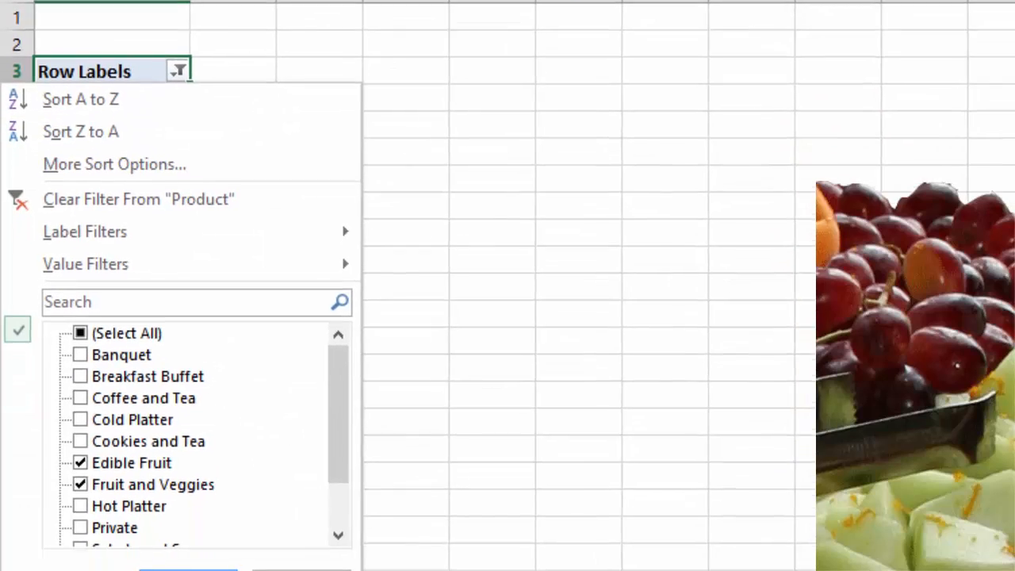
{"action": "left_click", "coordinate": [78, 285]}
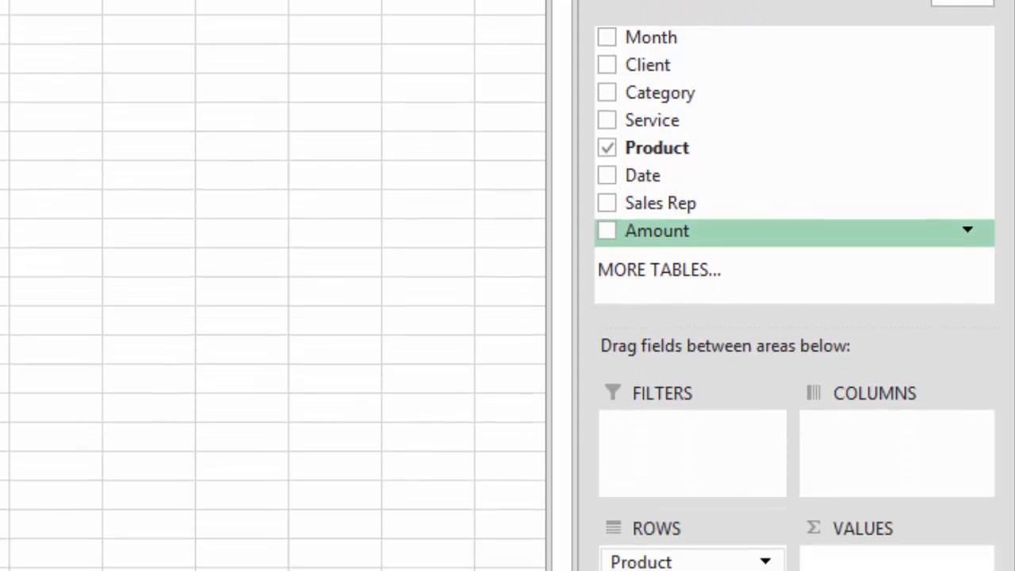
Step: Add the Amount field to the Values area of the pivot table
{"action": "left_click_drag", "start_coordinate": [657, 398], "coordinate": [662, 398]}
{"action": "left_click_drag", "start_coordinate": [658, 85], "coordinate": [896, 428]}
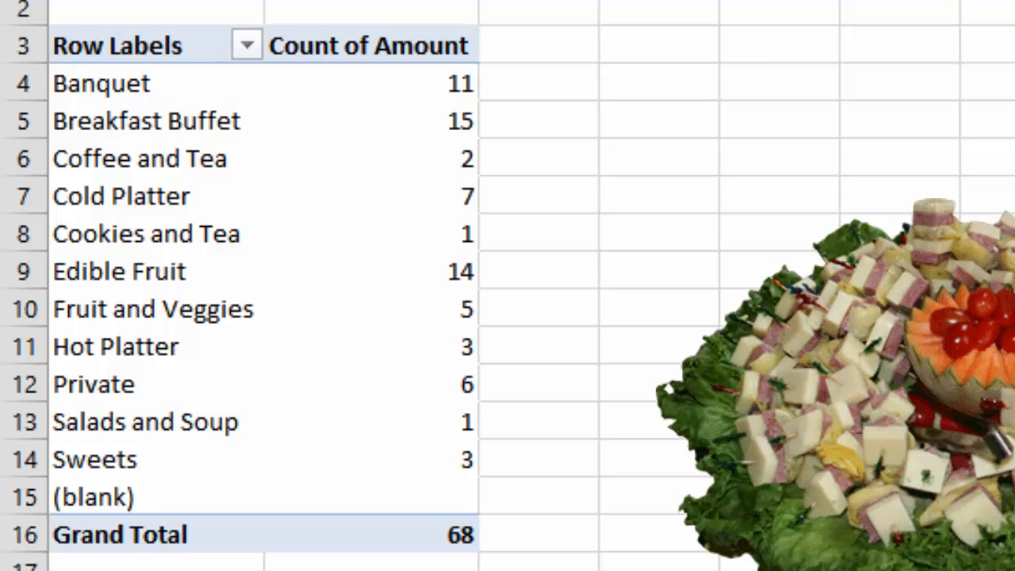
Step: Open the value field settings for the Amount column and summarize it by Sum
{"action": "left_click", "coordinate": [157, 45]}
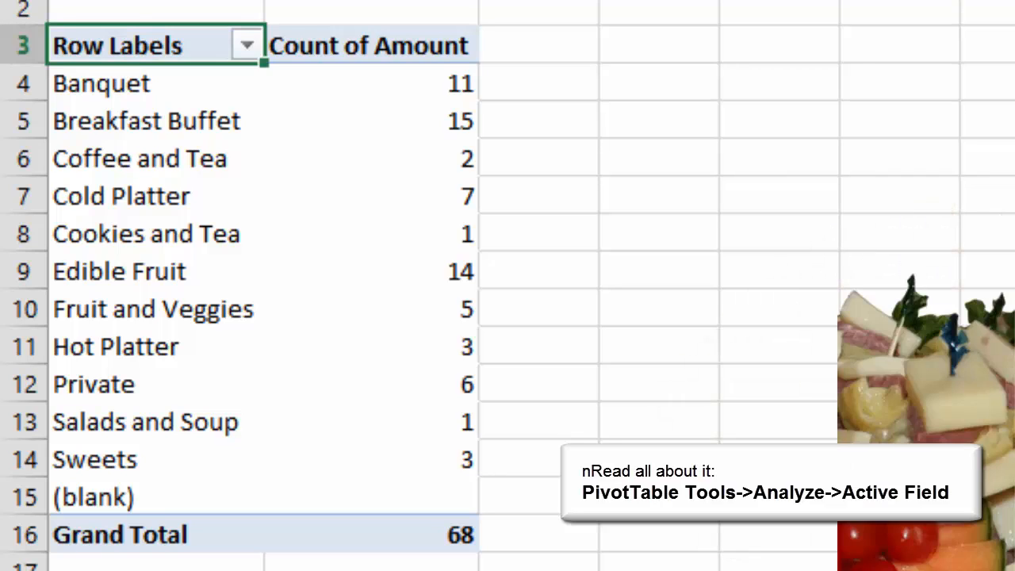
{"action": "left_click", "coordinate": [371, 45]}
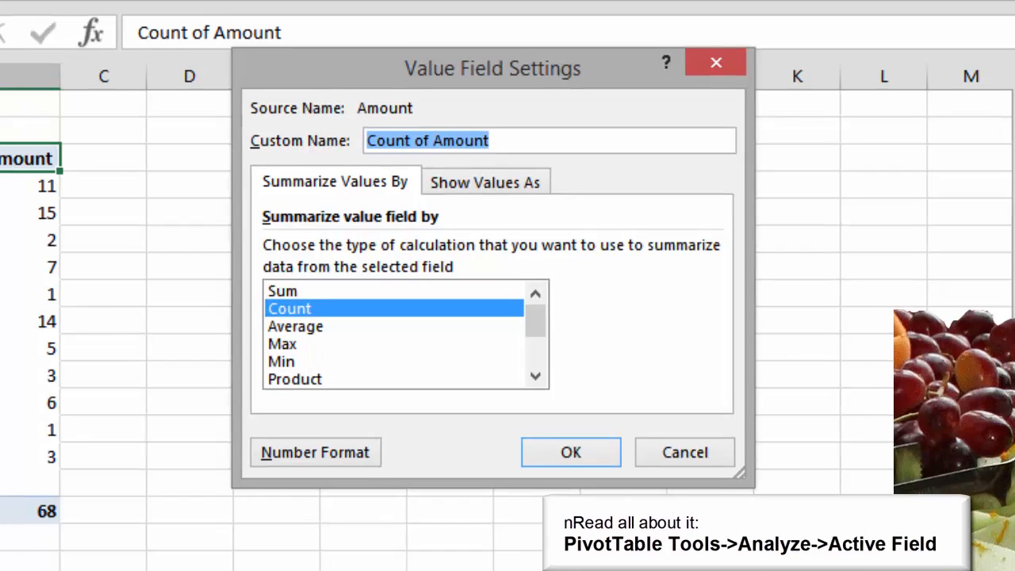
{"action": "left_click", "coordinate": [277, 285]}
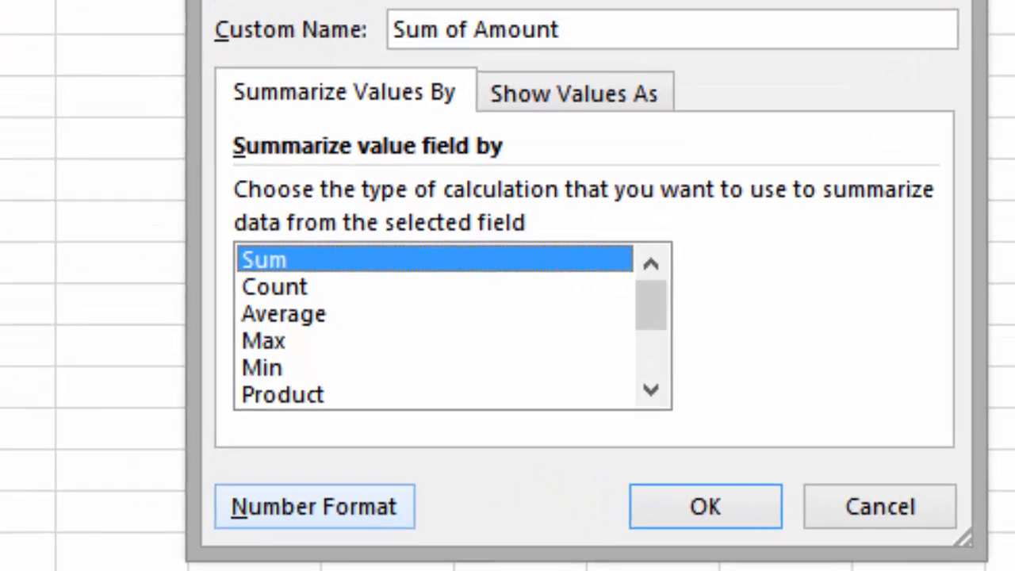
Step: Format the summed Amount values as Currency with 0 decimal places and the $ symbol, and apply the value field settings
{"action": "key", "text": "alt+n"}
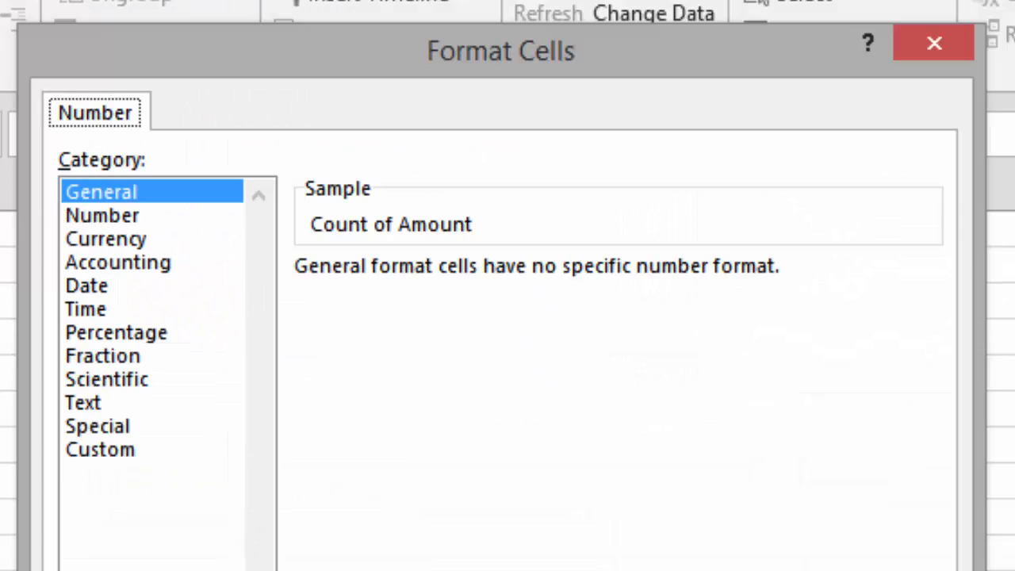
{"action": "left_click", "coordinate": [105, 238]}
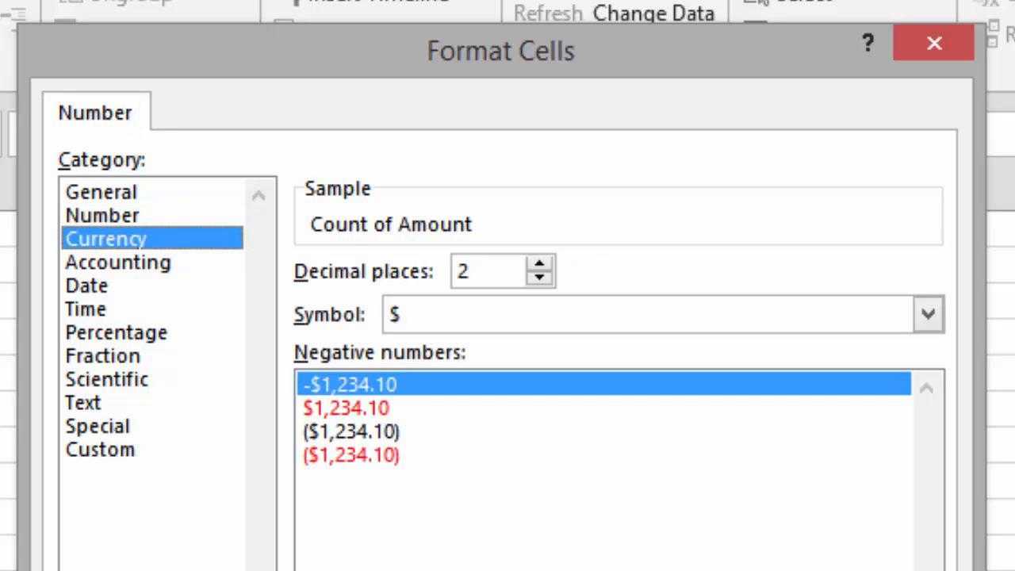
{"action": "key", "text": "Tab"}
{"action": "type", "text": "0"}
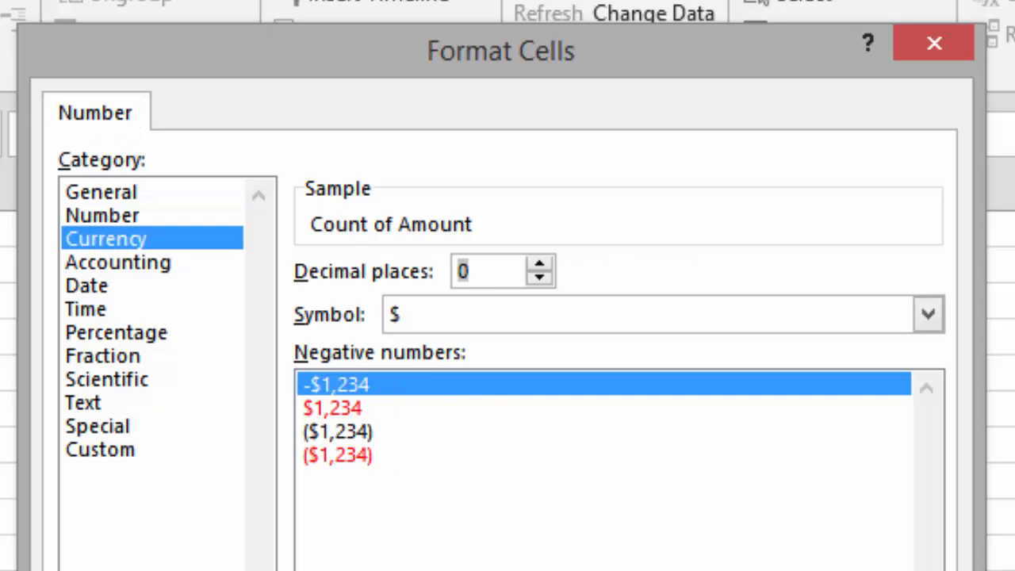
{"action": "key", "text": "Return"}
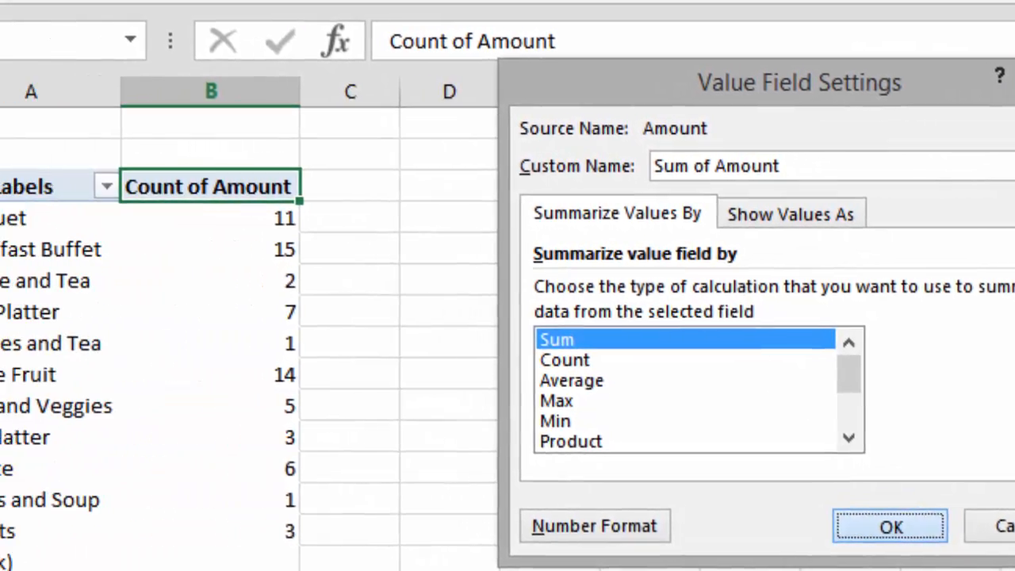
{"action": "key", "text": "Return"}
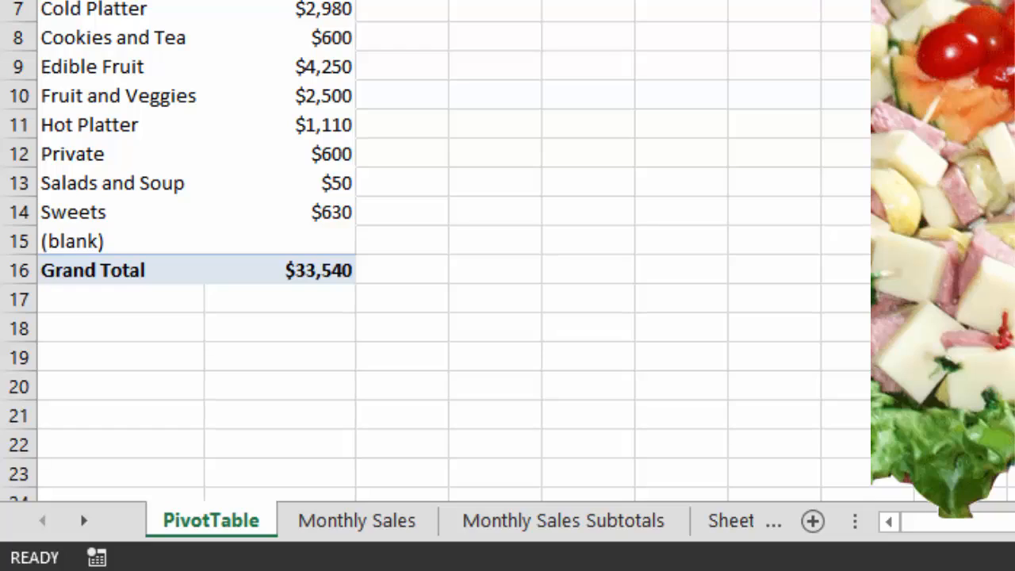
Step: Add the Category field to the pivot table's Columns area and move it to the Rows area above Product
{"action": "key", "text": "ctrl+Page_Down"}
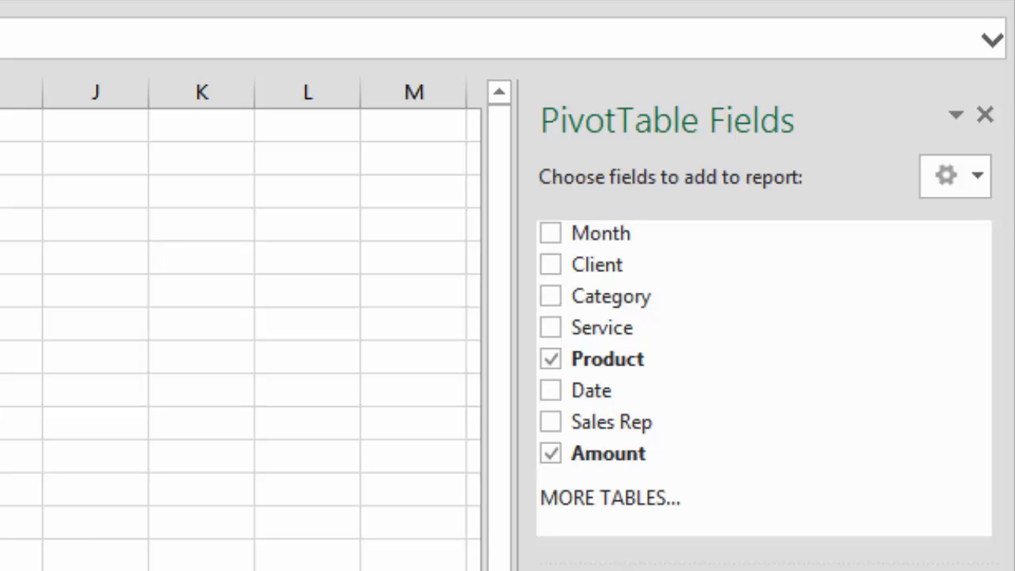
{"action": "left_click", "coordinate": [551, 296]}
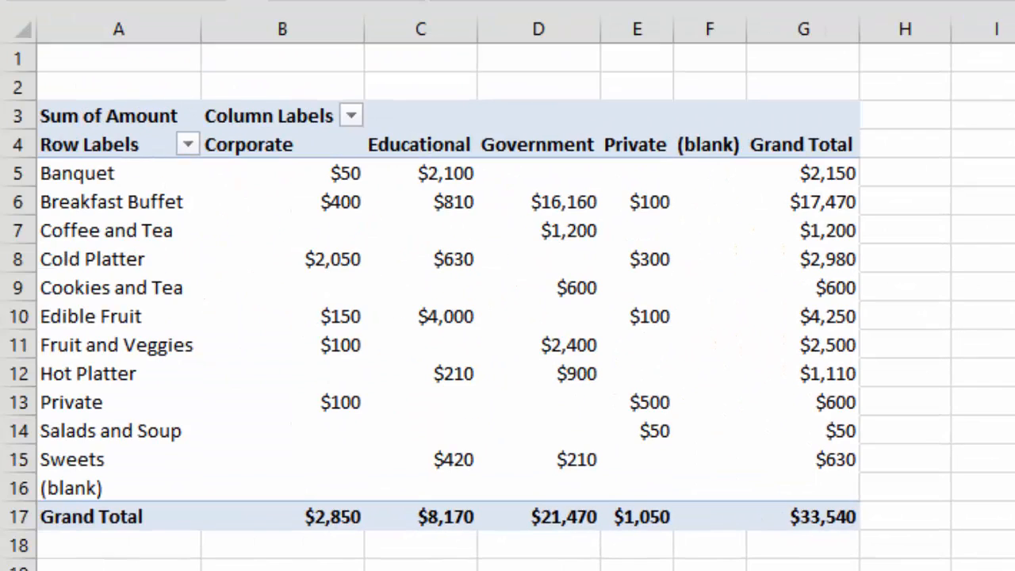
{"action": "left_click", "coordinate": [261, 115]}
{"action": "left_click", "coordinate": [270, 116]}
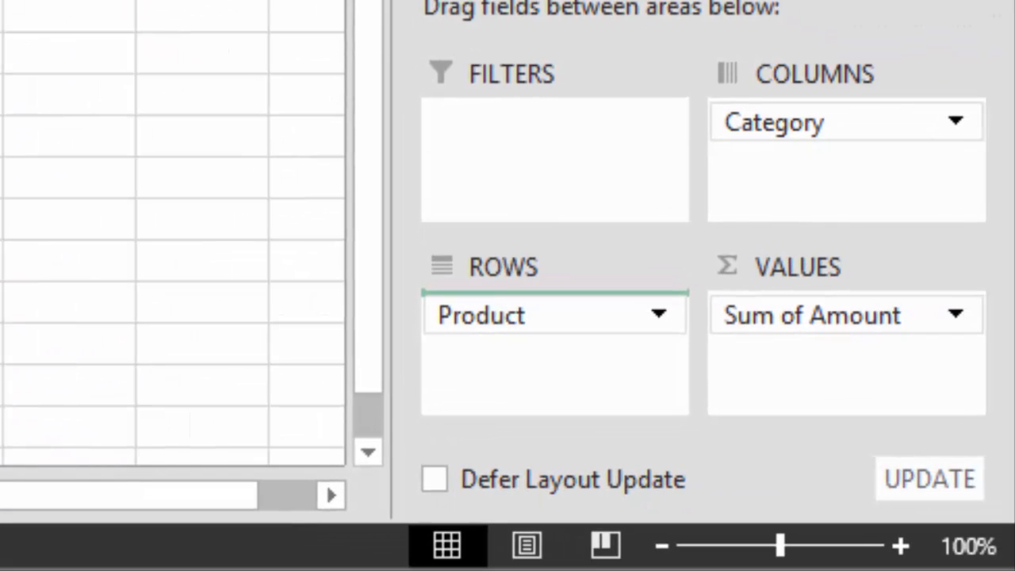
{"action": "left_click_drag", "start_coordinate": [555, 297], "coordinate": [555, 306]}
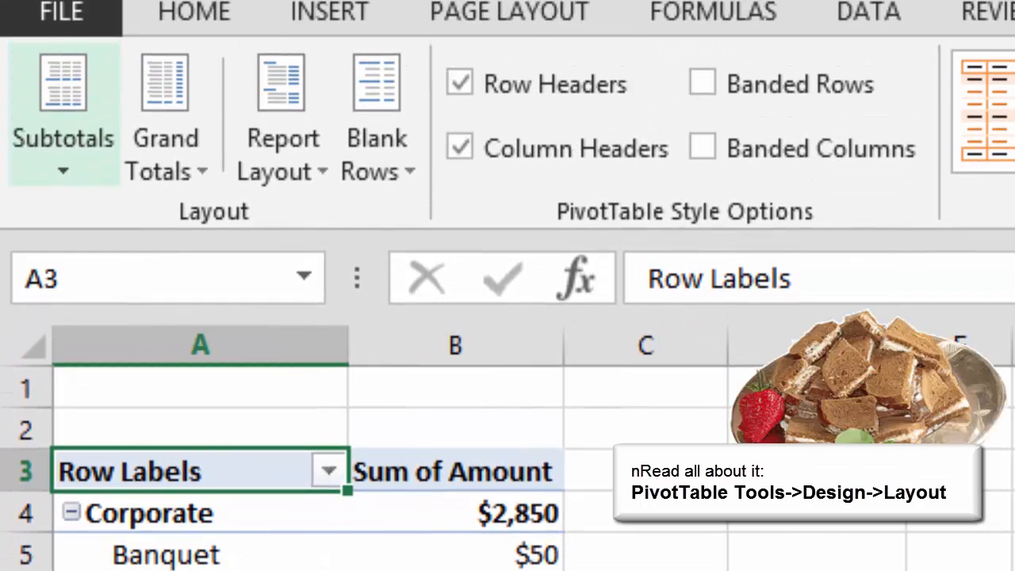
Step: Show all subtotals at the bottom of each group and exclude the (blank) category from the row labels
{"action": "left_click", "coordinate": [63, 150]}
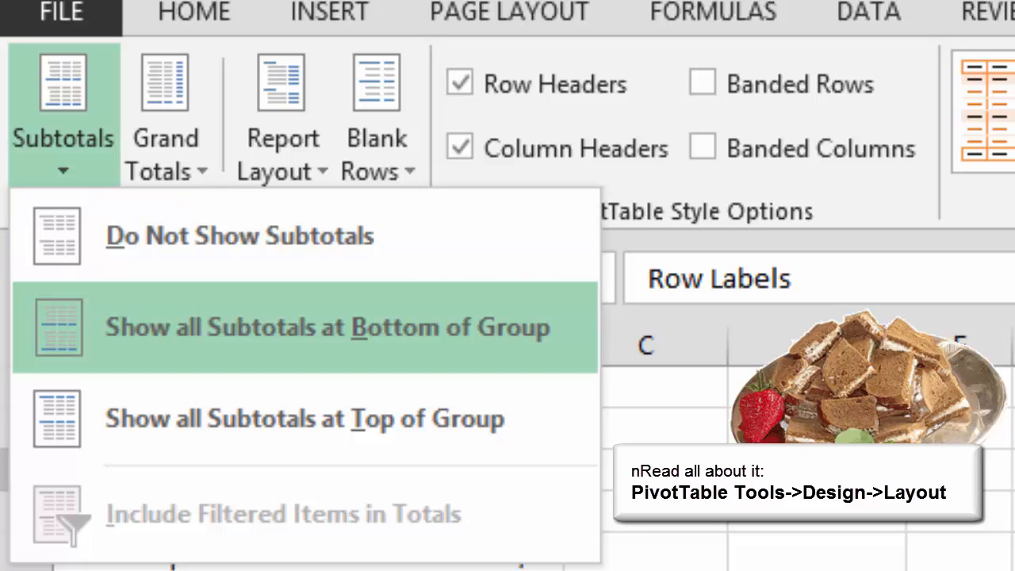
{"action": "left_click", "coordinate": [327, 327]}
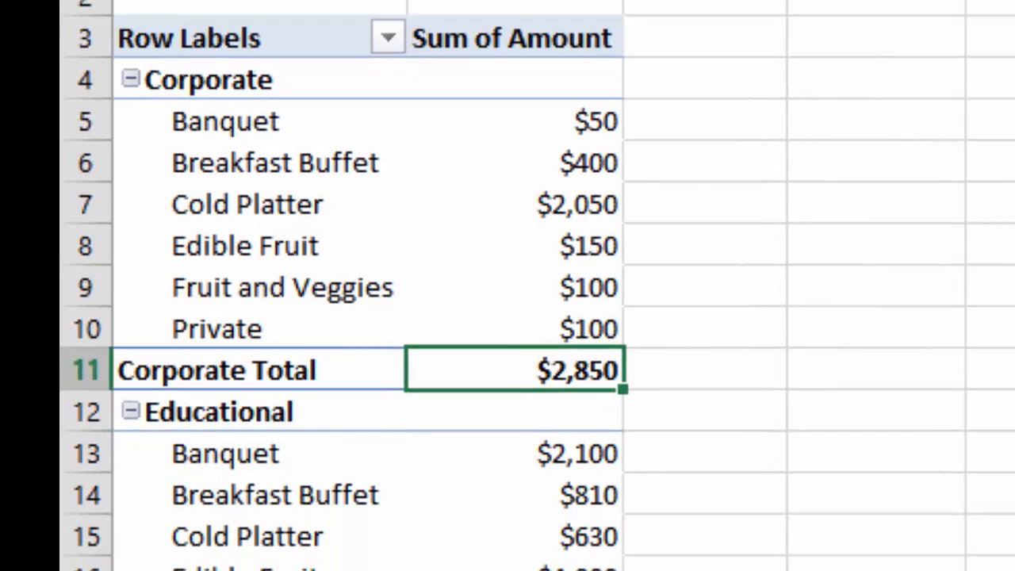
{"action": "left_click", "coordinate": [241, 38]}
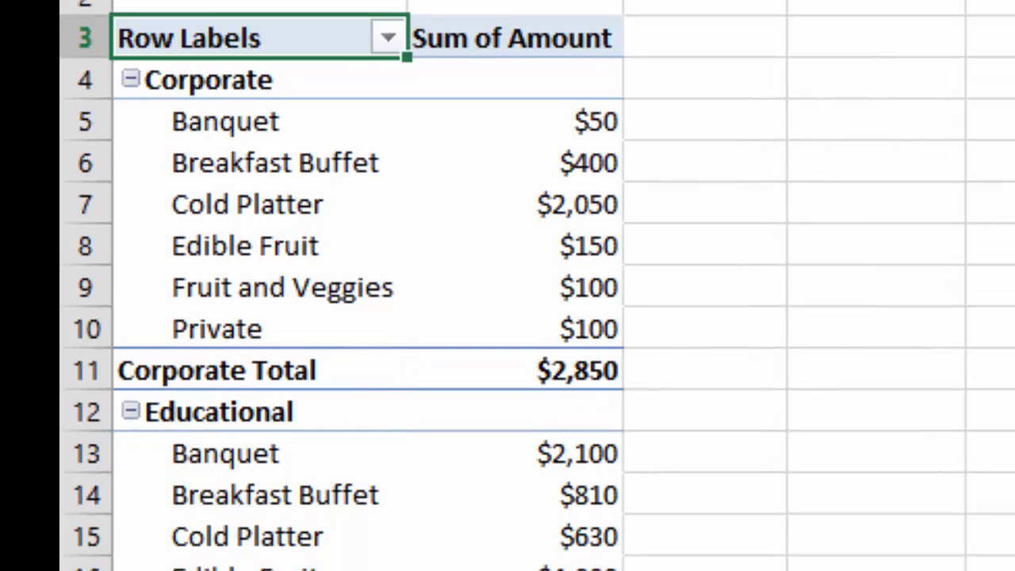
{"action": "key", "text": "alt+Down"}
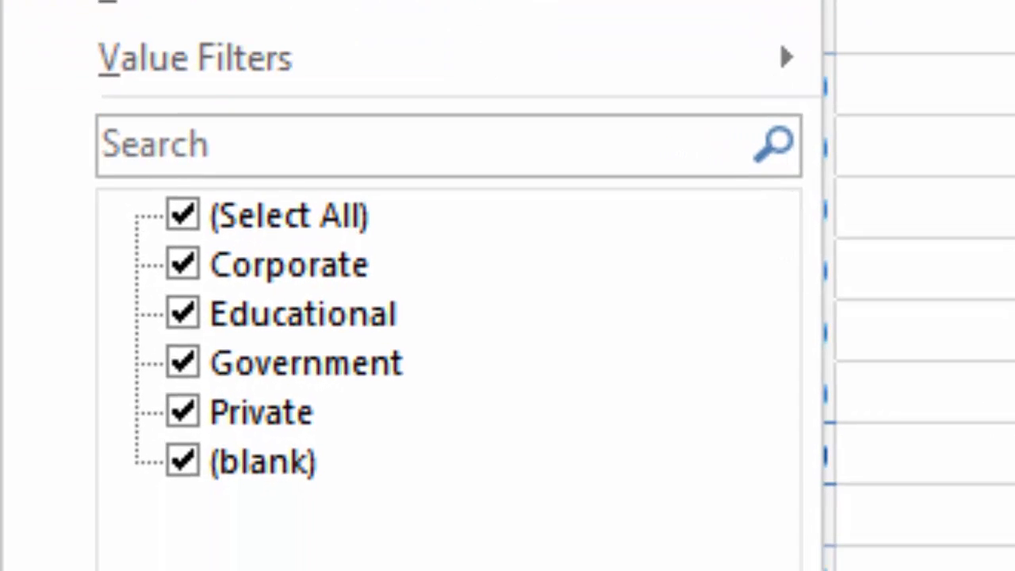
{"action": "left_click", "coordinate": [182, 461]}
{"action": "key", "text": "Return"}
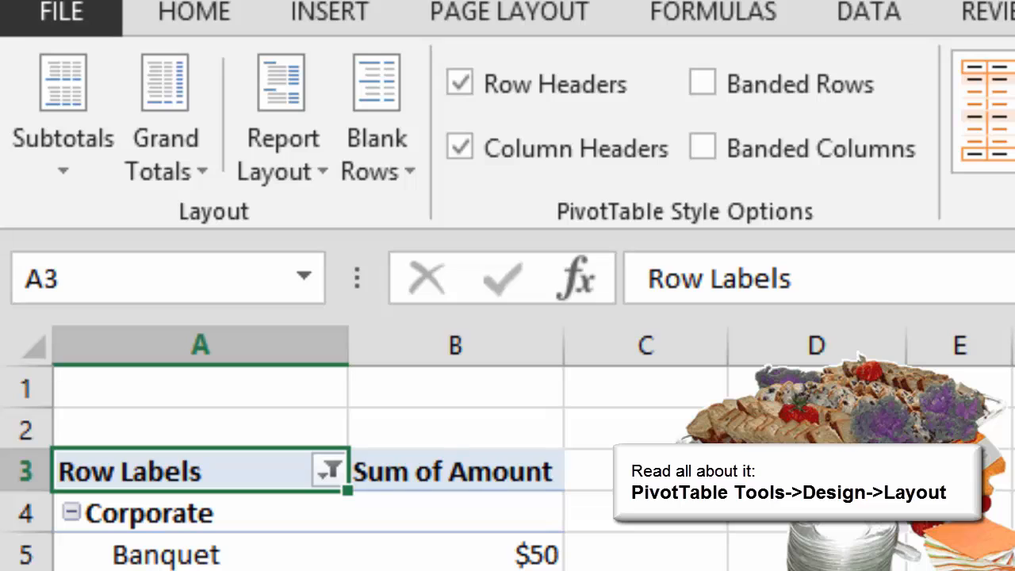
Step: Turn on the pivot table's grand totals for both rows and columns
{"action": "key", "text": "alt+j"}
{"action": "key", "text": "y"}
{"action": "key", "text": "g"}
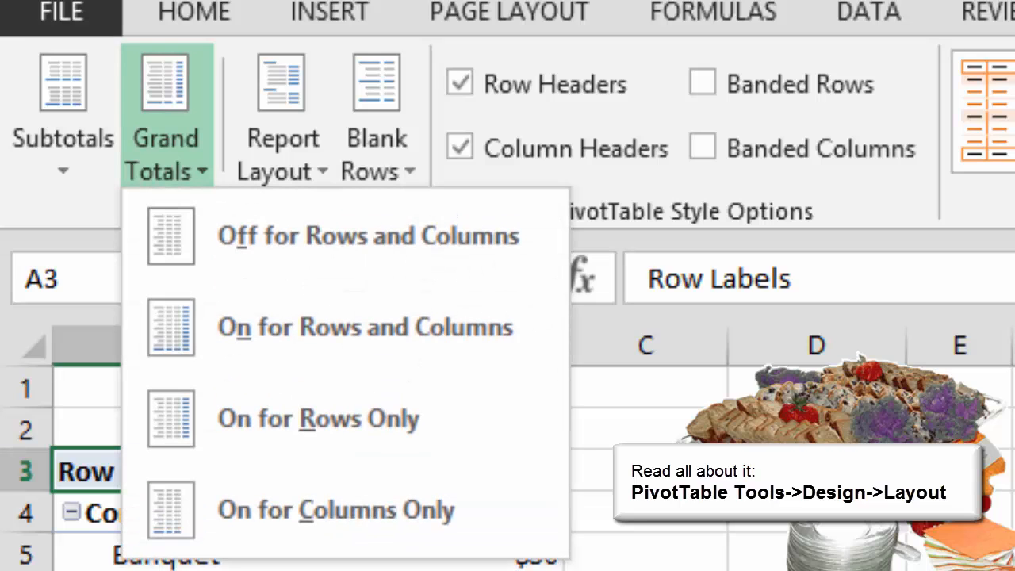
{"action": "key", "text": "Down"}
{"action": "key", "text": "Down"}
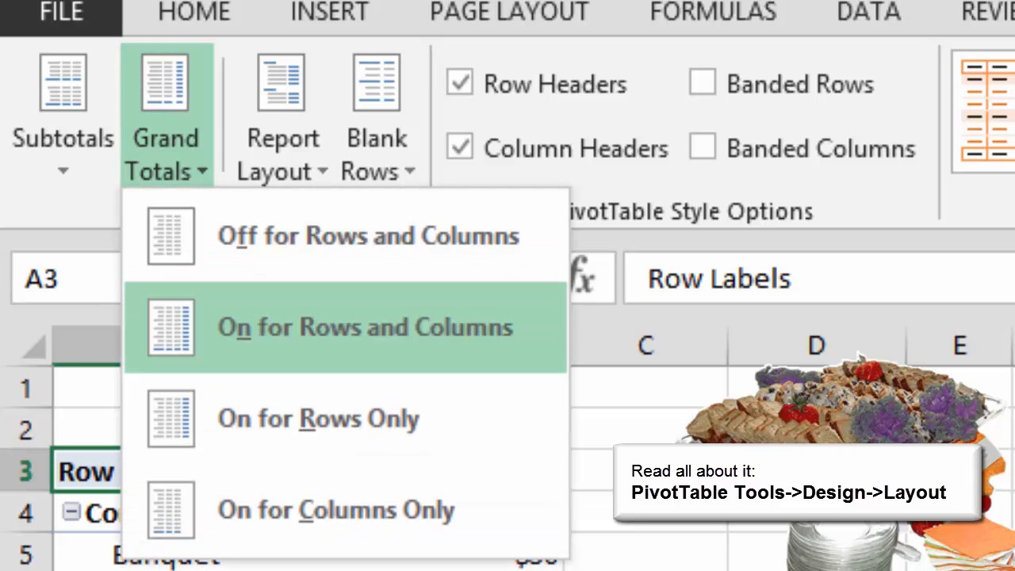
{"action": "key", "text": "Return"}
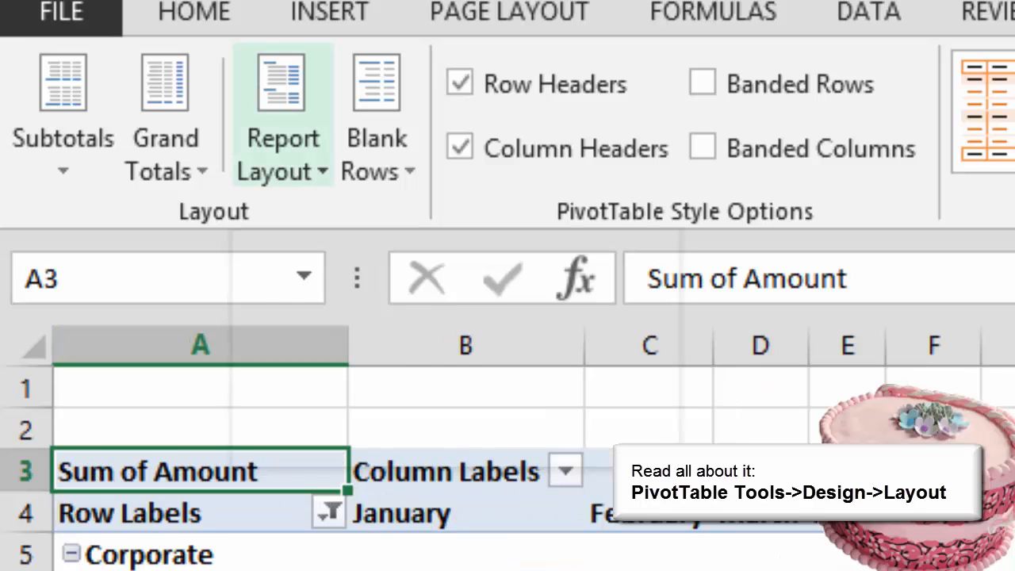
Step: Show the pivot table report in Outline Form and switch it to Tabular Form
{"action": "key", "text": "alt+j"}
{"action": "key", "text": "y"}
{"action": "key", "text": "p"}
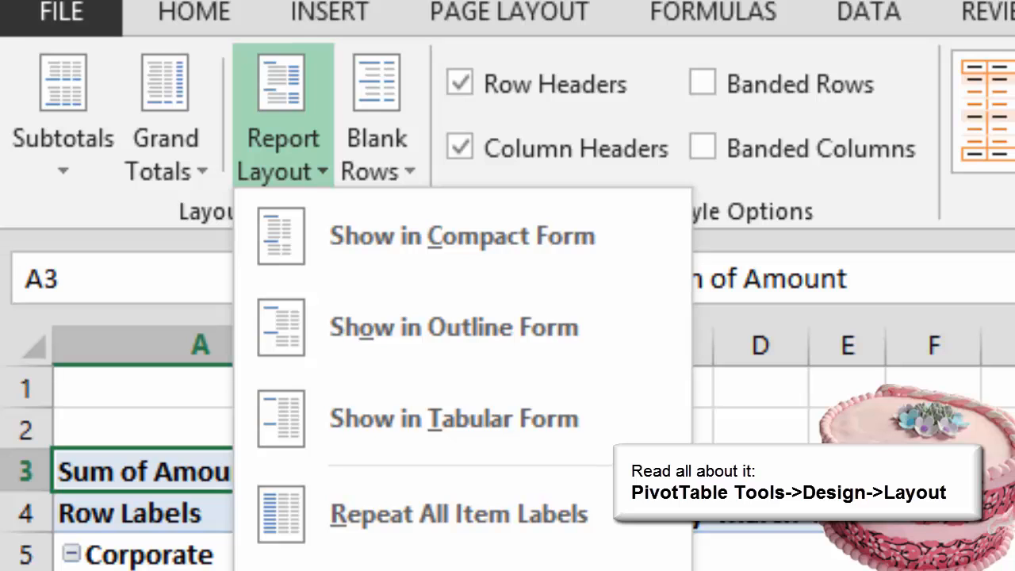
{"action": "key", "text": "Down"}
{"action": "key", "text": "Return"}
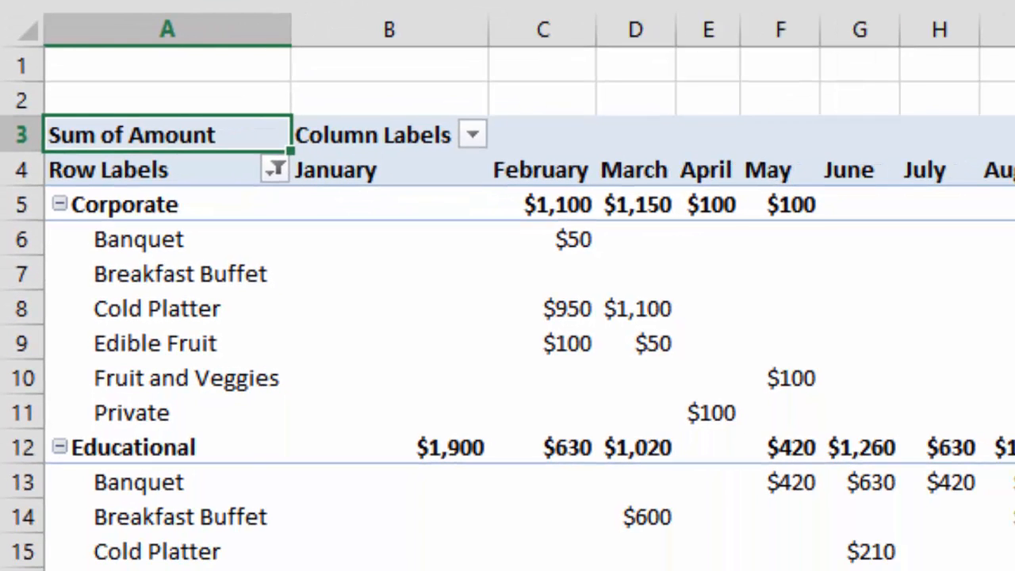
{"action": "key", "text": "Return"}
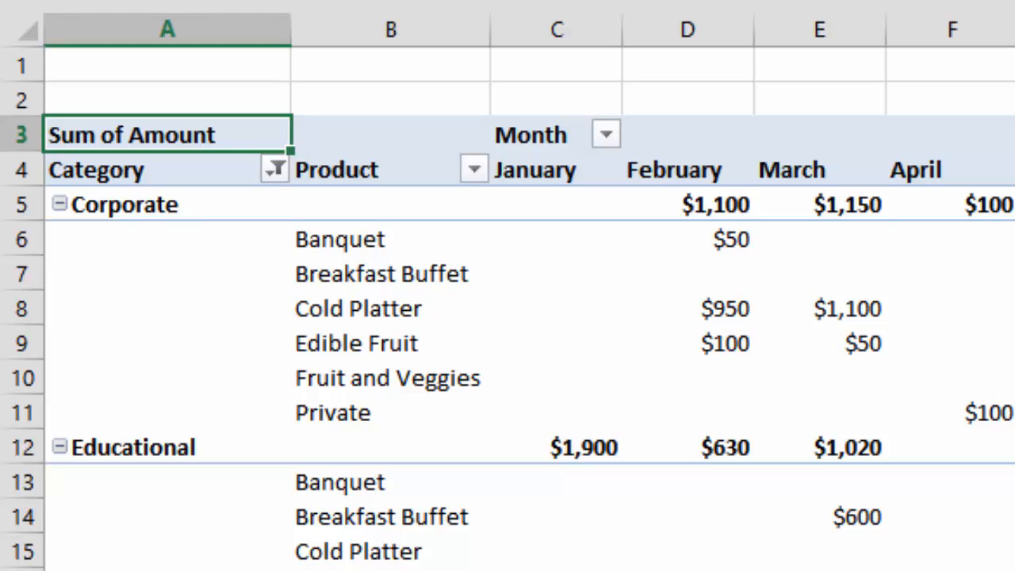
{"action": "key", "text": "Return"}
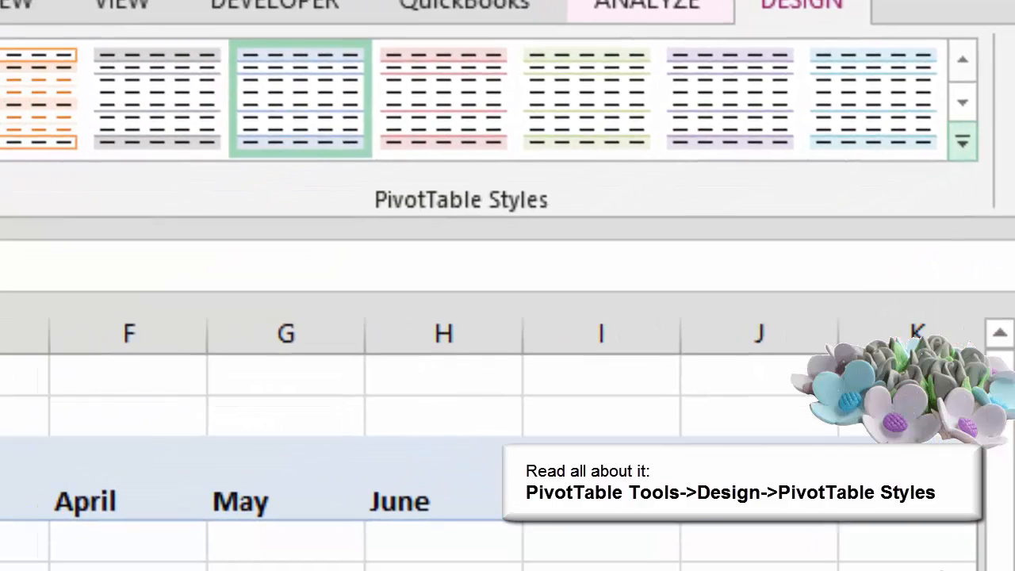
Step: Apply a light red PivotTable style to the report
{"action": "left_click", "coordinate": [719, 252]}
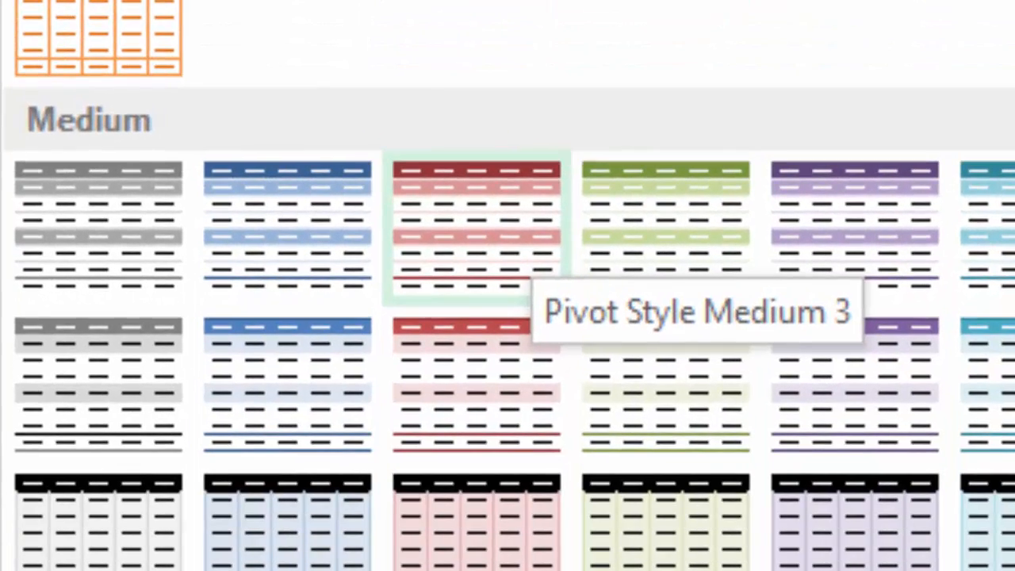
{"action": "left_click", "coordinate": [515, 262]}
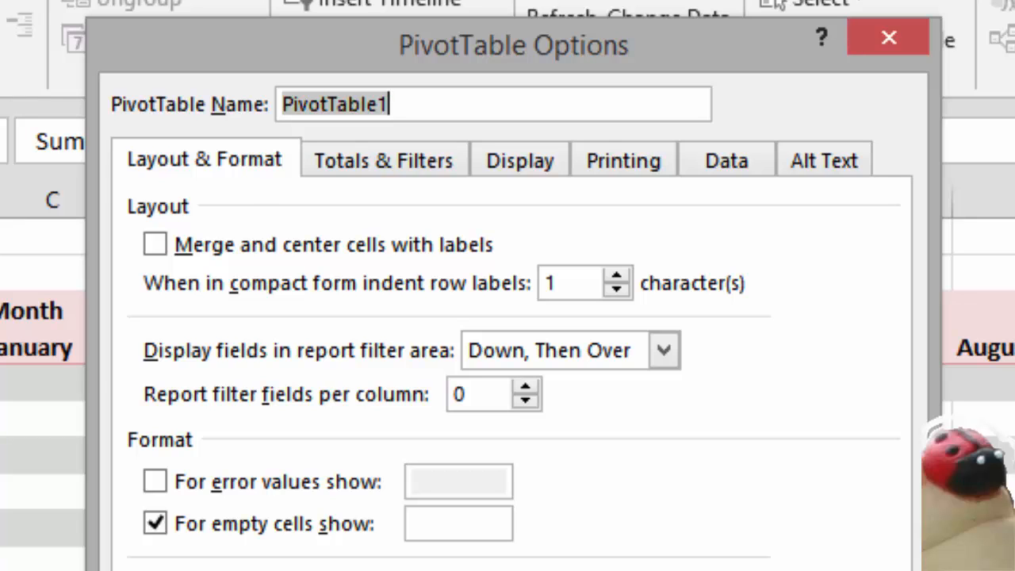
Step: Review the Totals & Filters and Display settings in the PivotTable options and close the dialog
{"action": "key", "text": "ctrl+Tab"}
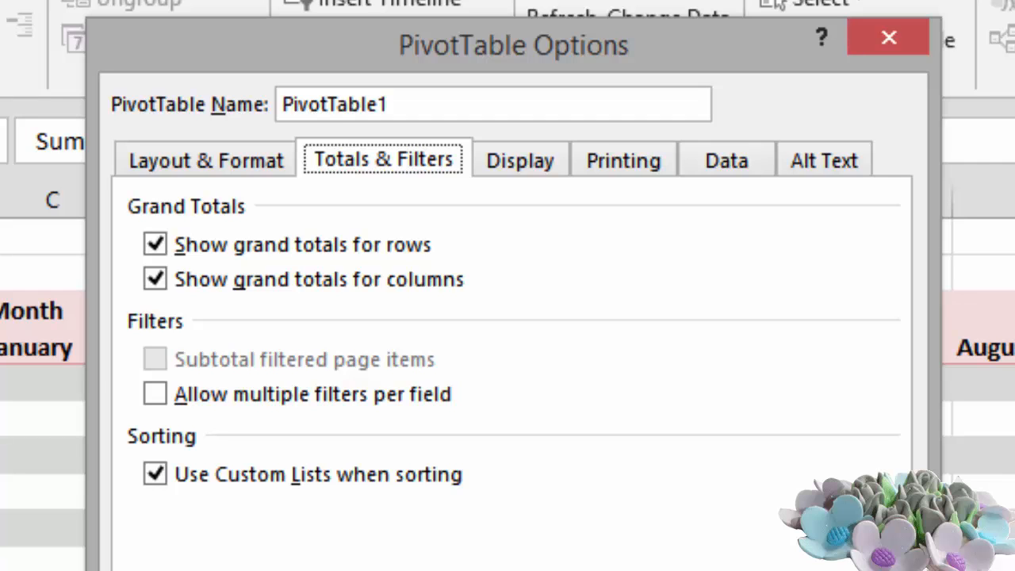
{"action": "key", "text": "Right"}
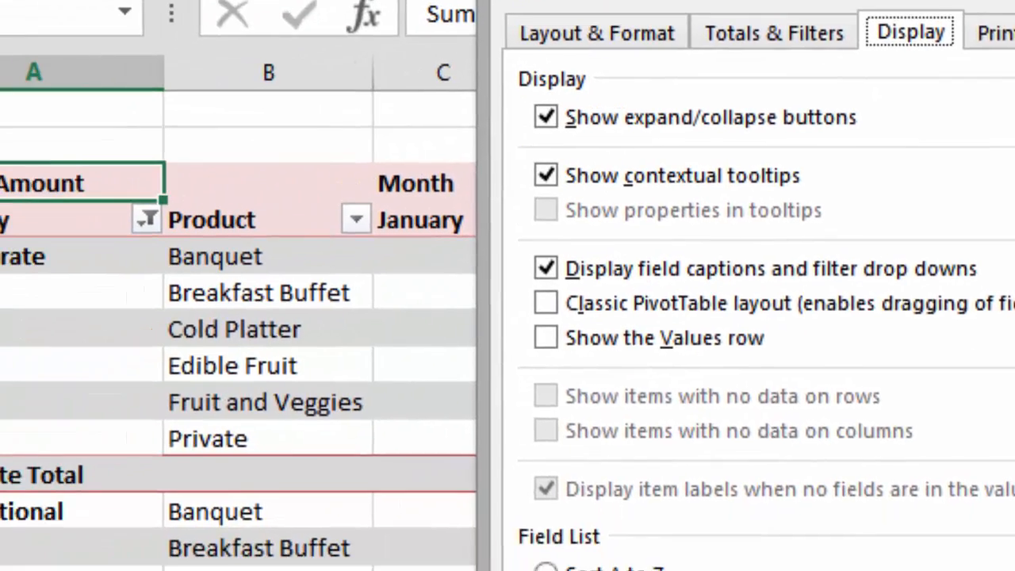
{"action": "key", "text": "Return"}
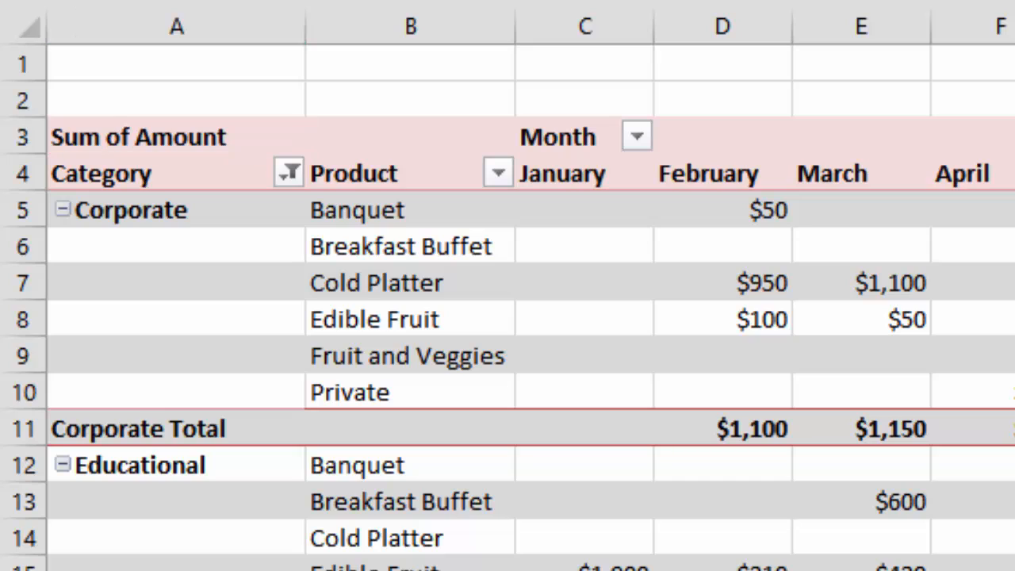